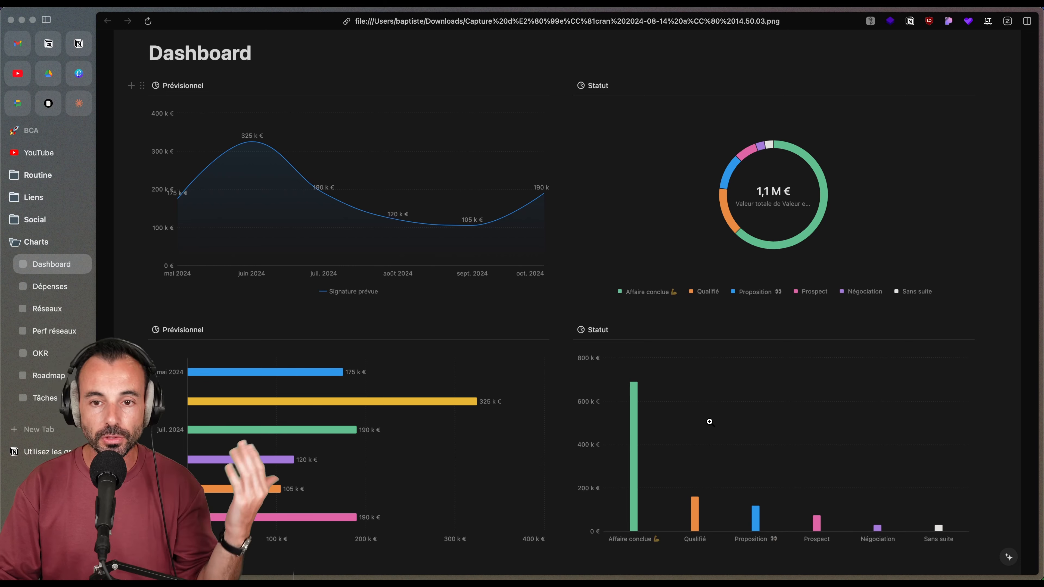
Step: Look through the example chart pages Dashboard, Dépenses, Réseaux, Perf réseaux, OKR, Roadmap and Tâches
left_click(350, 229)
left_click(351, 229)
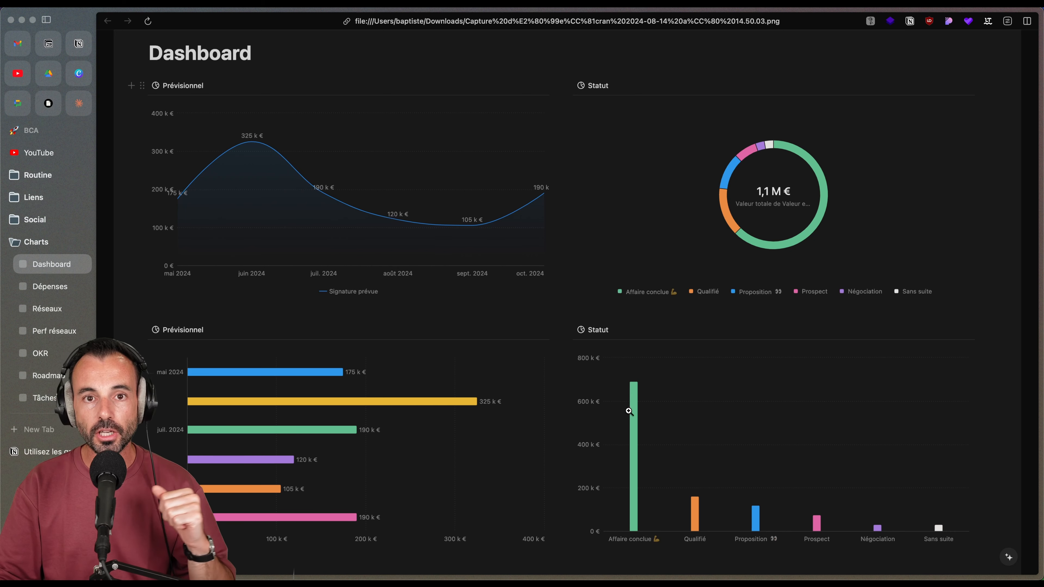
left_click(44, 291)
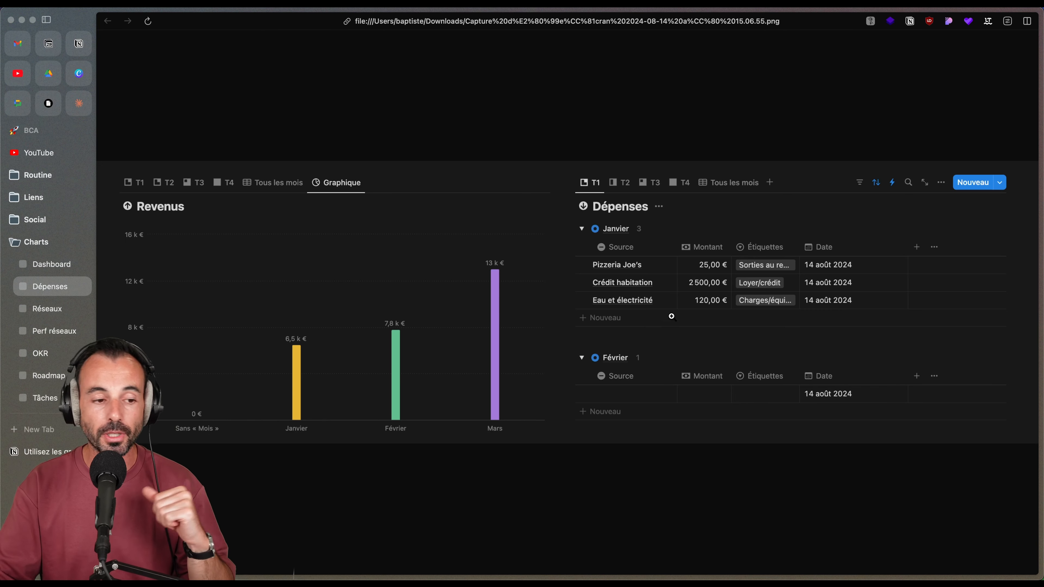
left_click(54, 315)
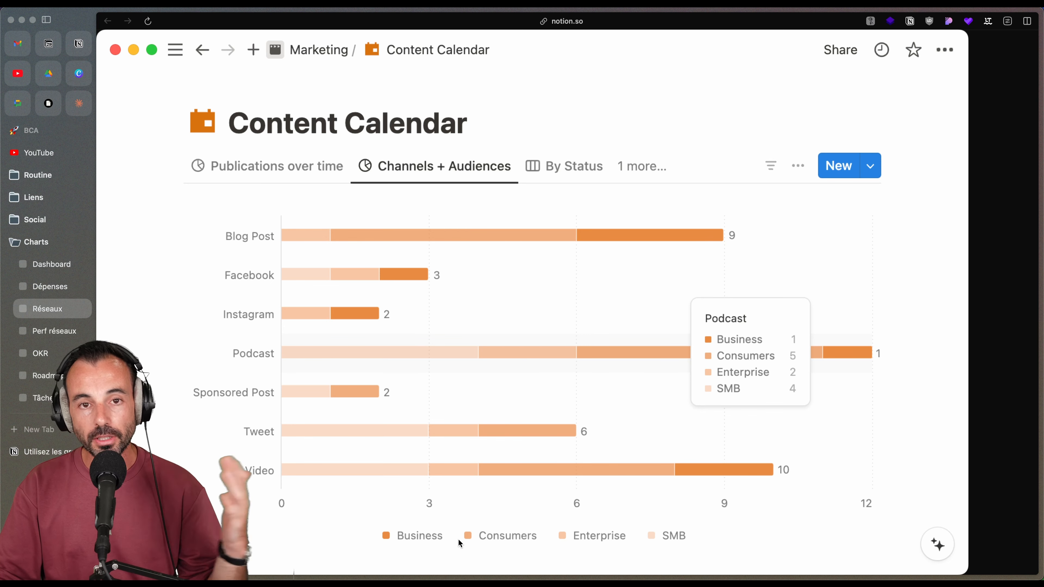
left_click(57, 333)
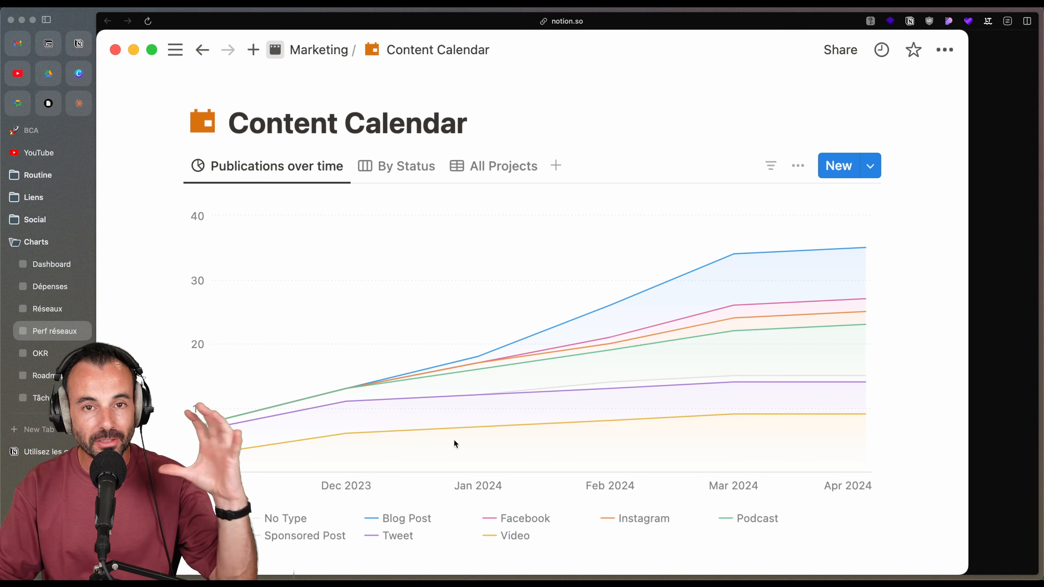
left_click(40, 353)
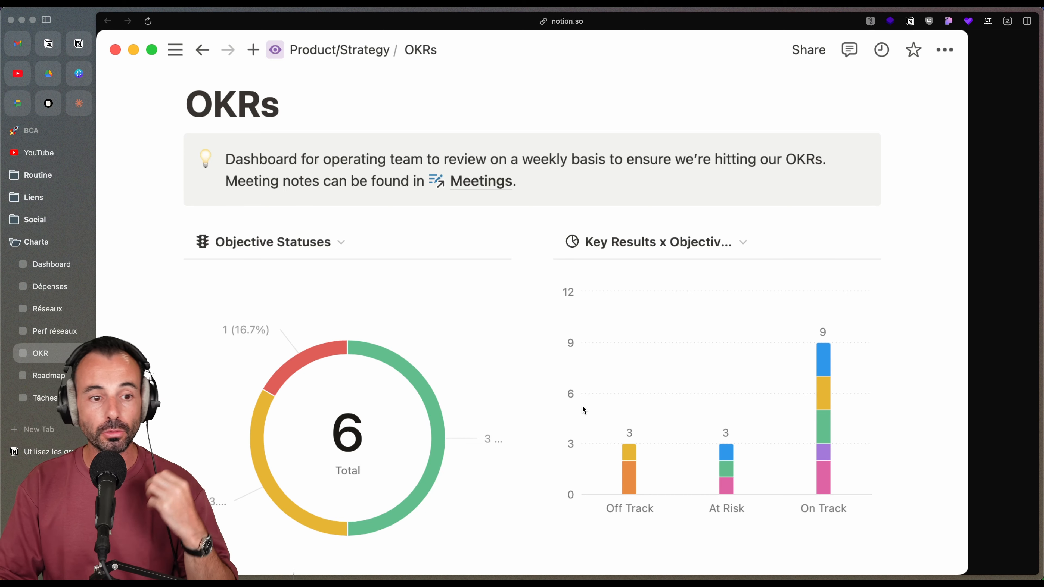
left_click(49, 380)
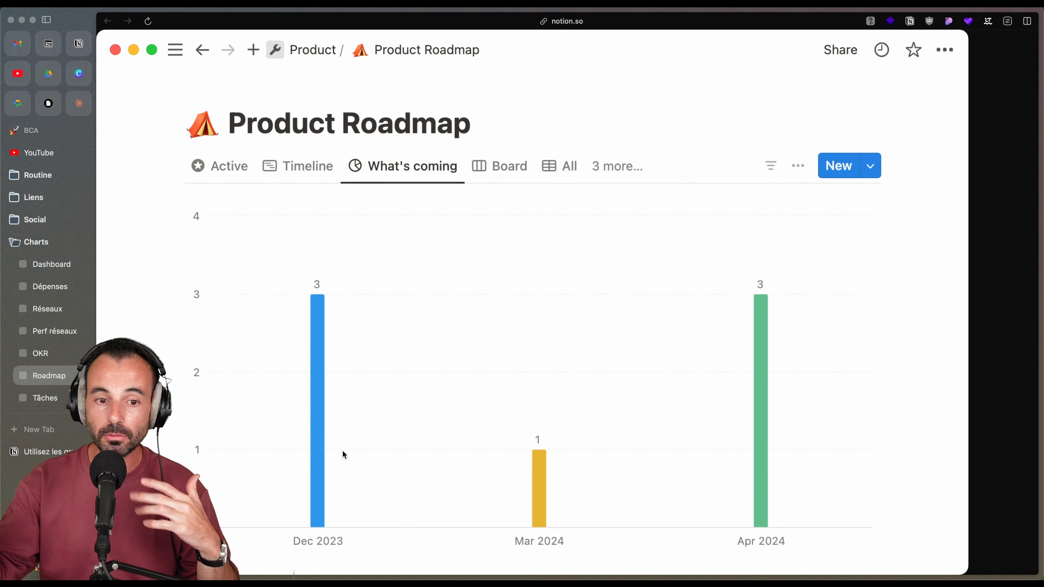
left_click(68, 398)
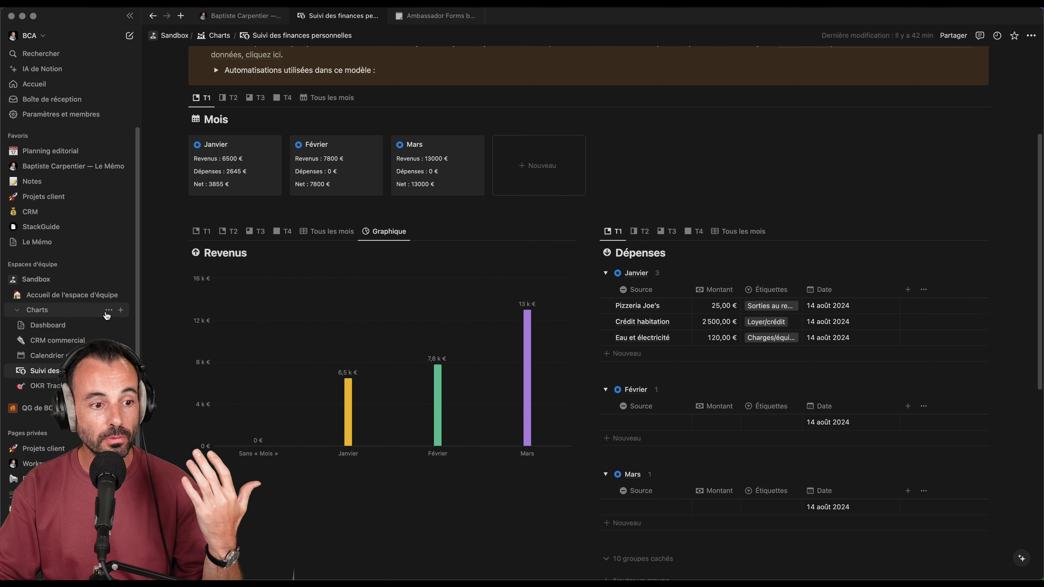
Step: Create a subpage titled "Page vide" under the Charts page
left_click(121, 311)
type("Page vide")
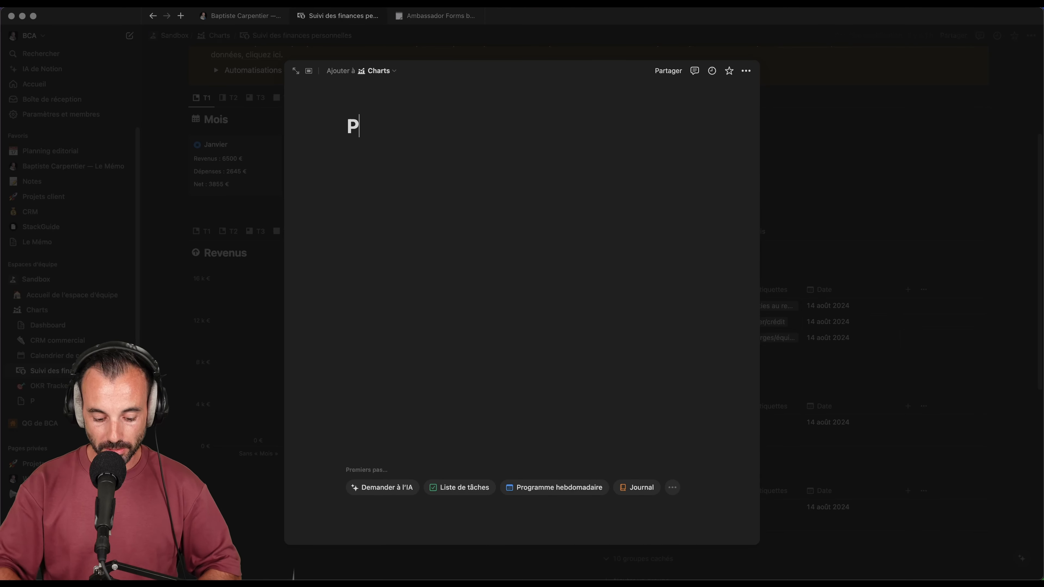
key("Return")
Step: Insert a vertical bar chart block into Page vide without linking it to an existing database
type("/")
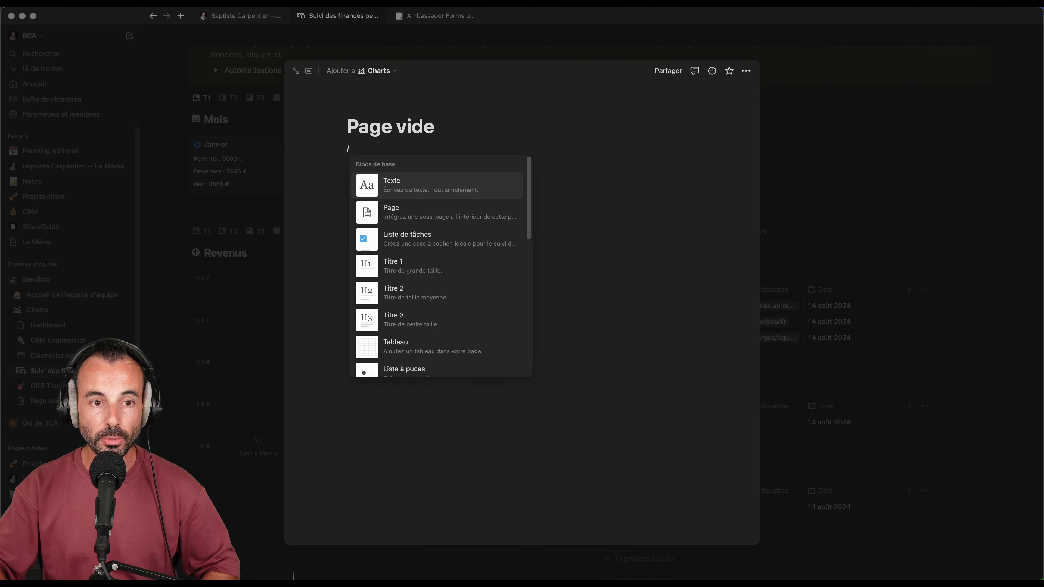
key("BackSpace")
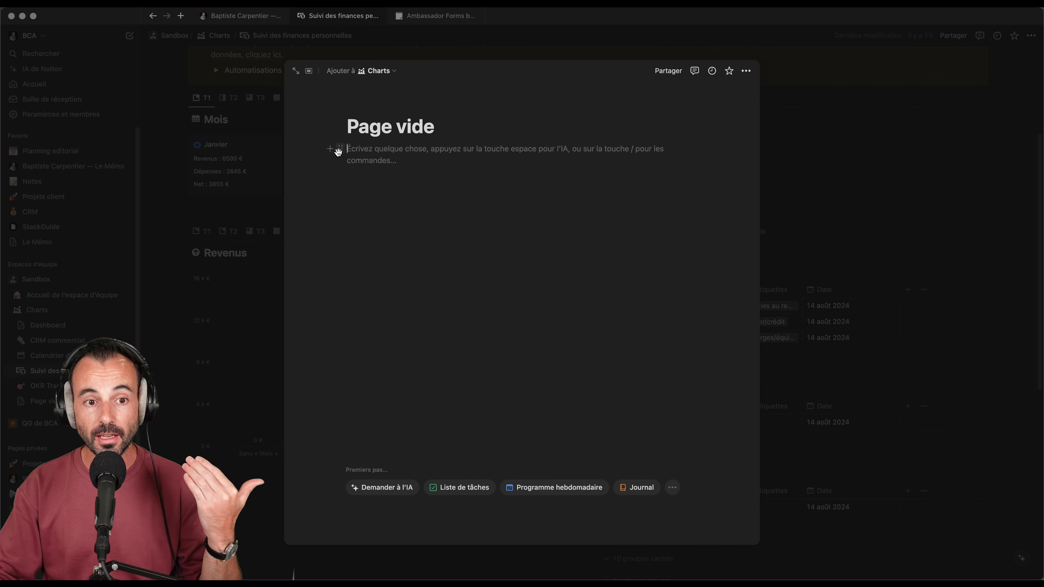
left_click(330, 149)
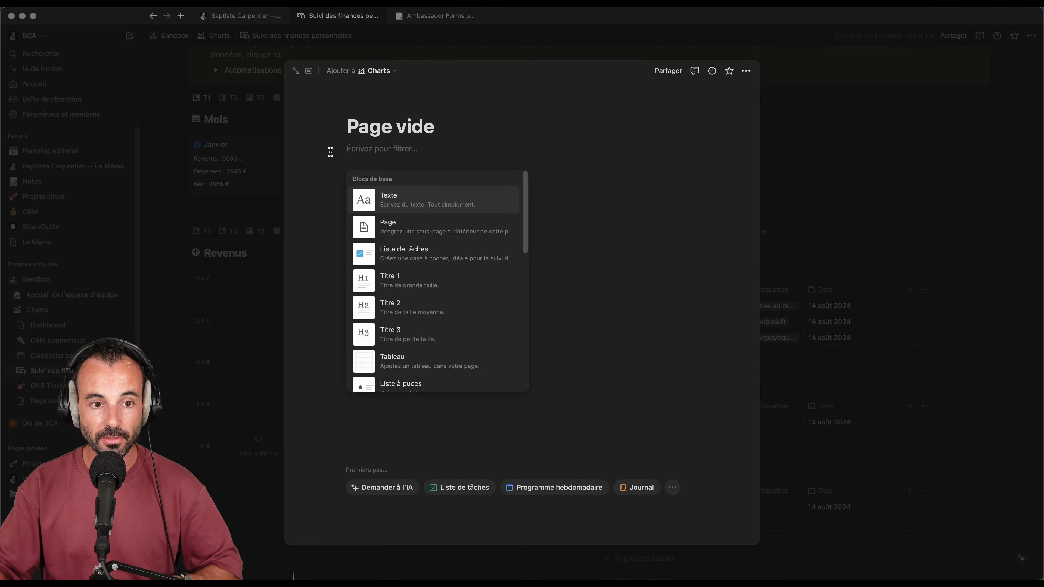
type("/grap")
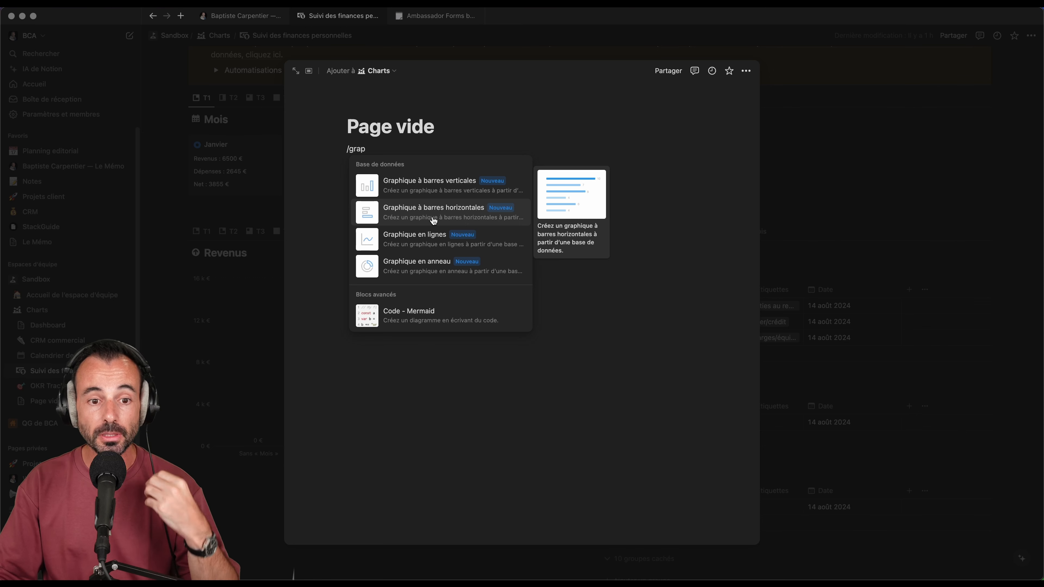
left_click(424, 191)
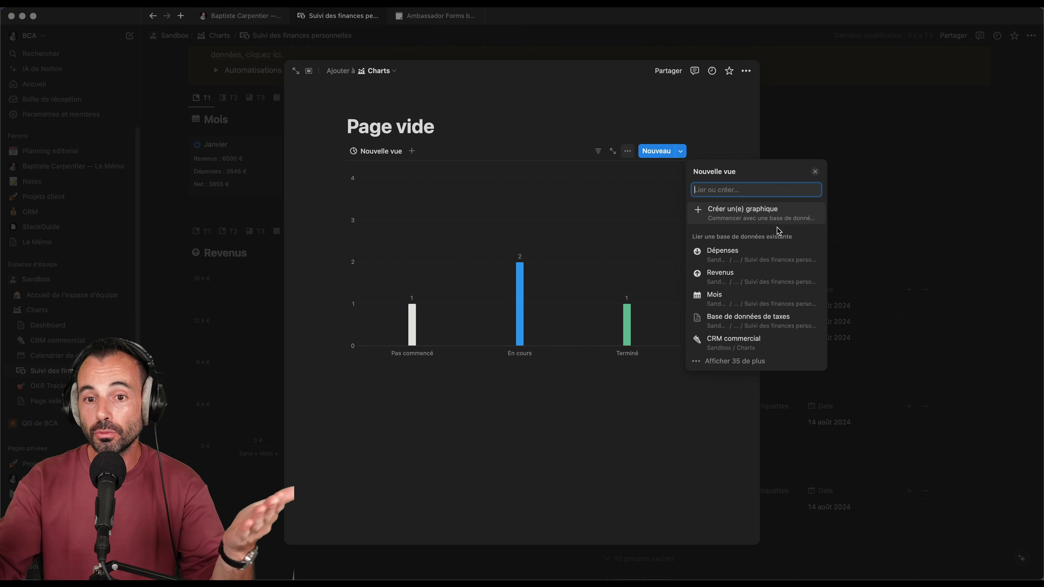
left_click(450, 450)
Step: Insert a list view below the bar chart, linked to the existing Dépenses database
type("/v")
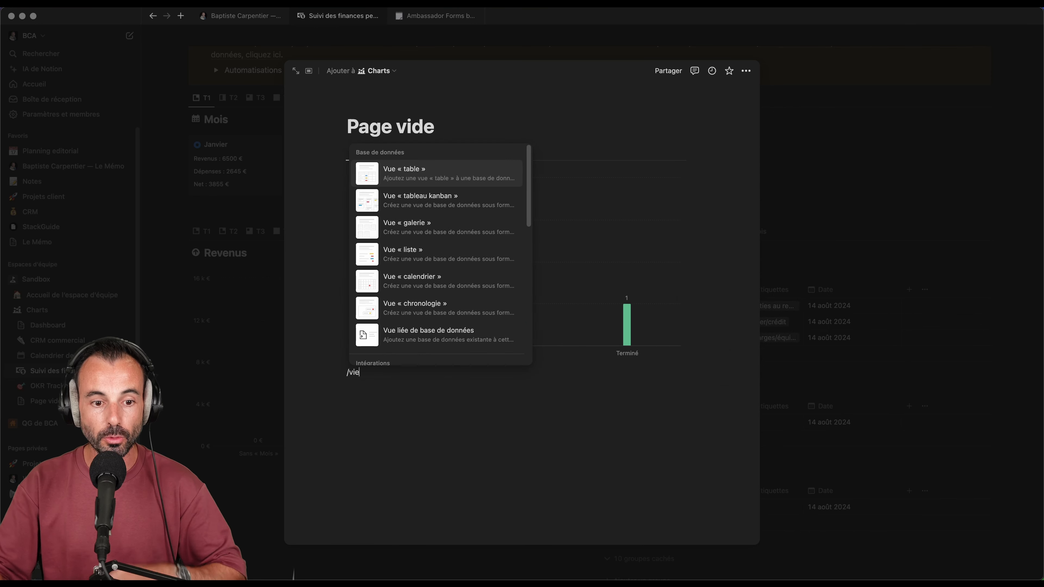
type("ue")
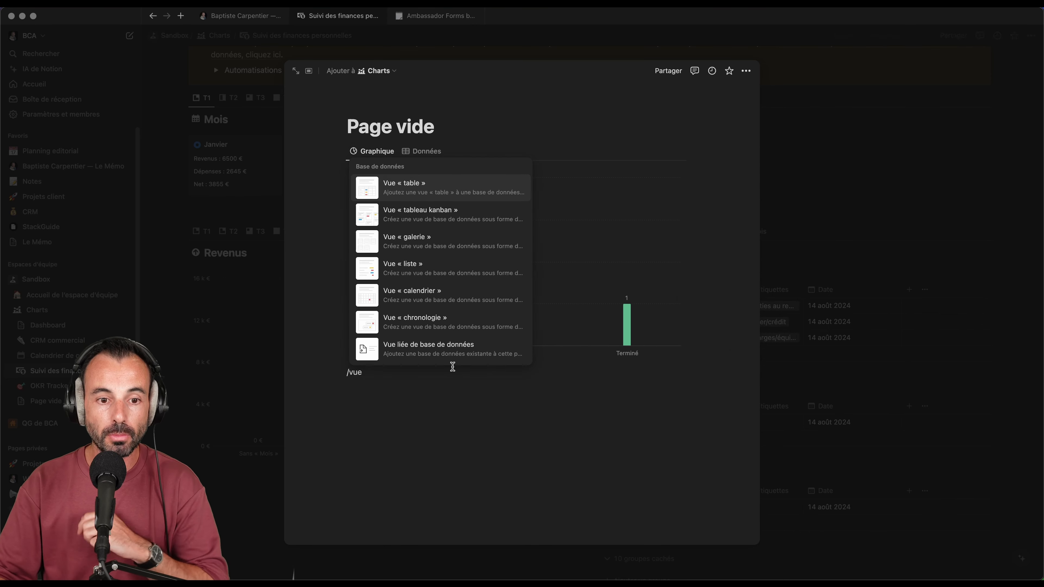
left_click(411, 272)
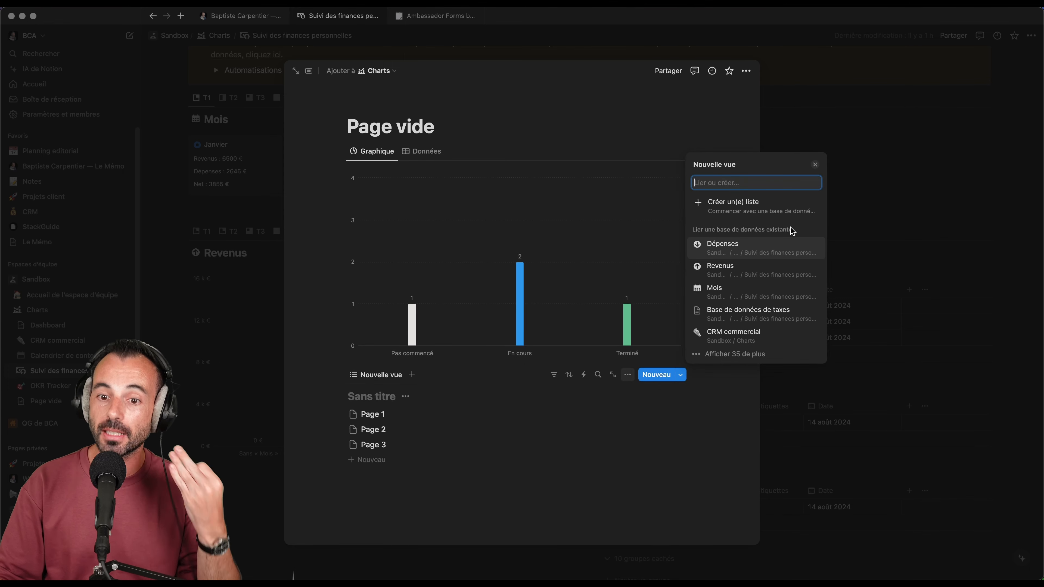
left_click(766, 250)
Step: Compare the bar chart's Graphique and Données views, and close the Page vide preview
left_click(430, 155)
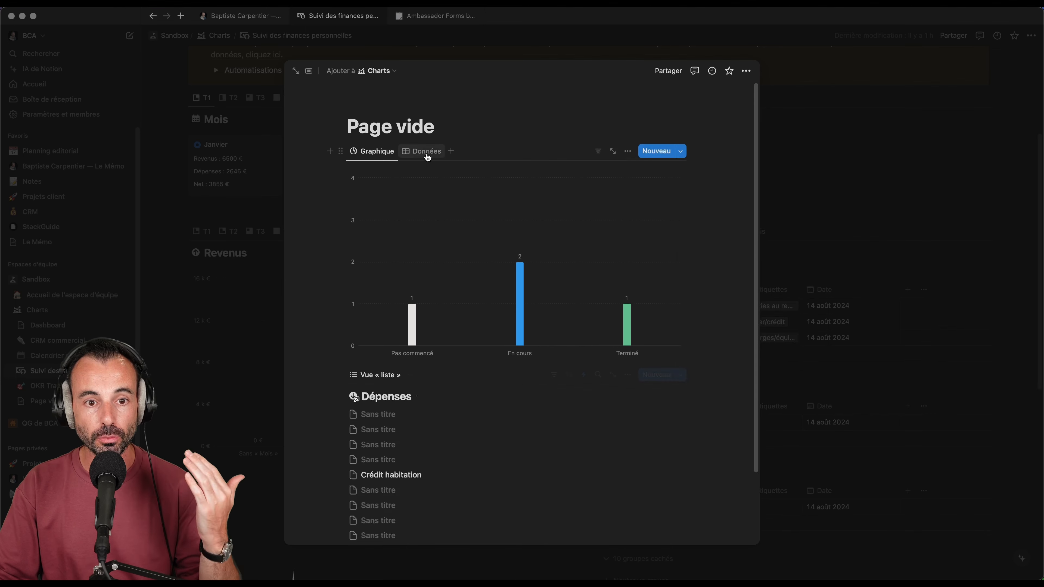
left_click(428, 157)
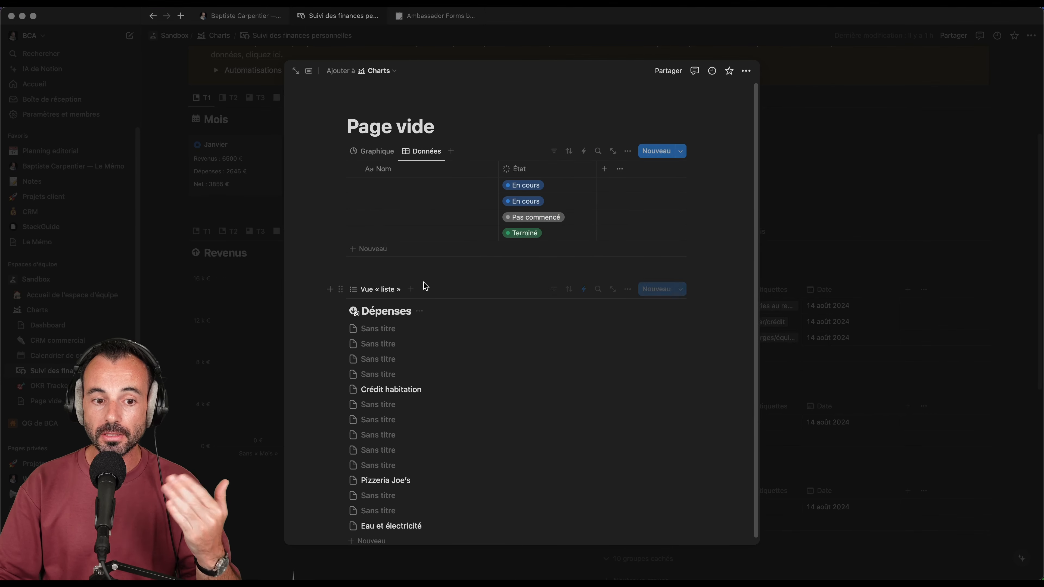
left_click(372, 156)
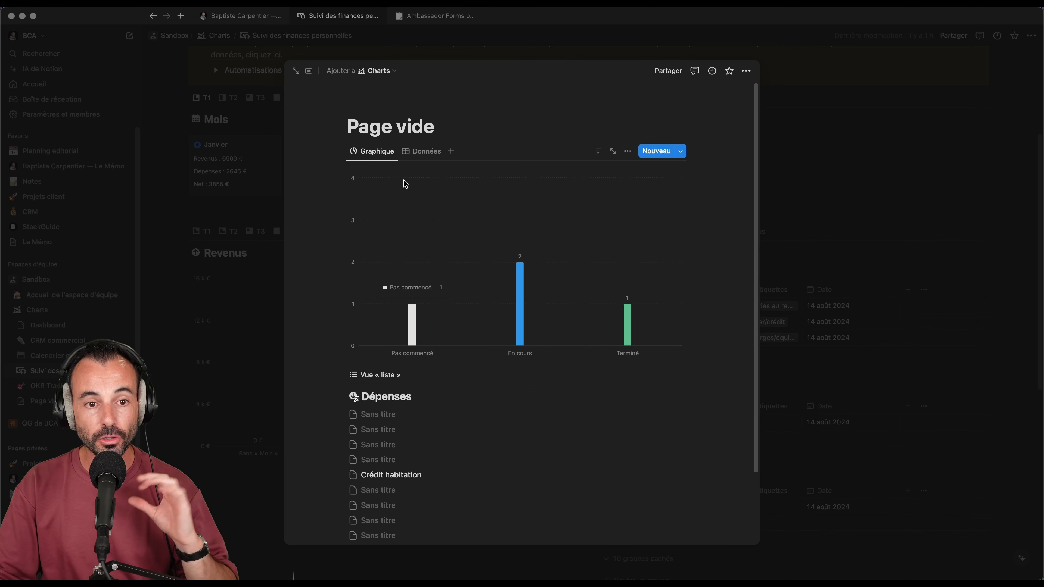
left_click(408, 156)
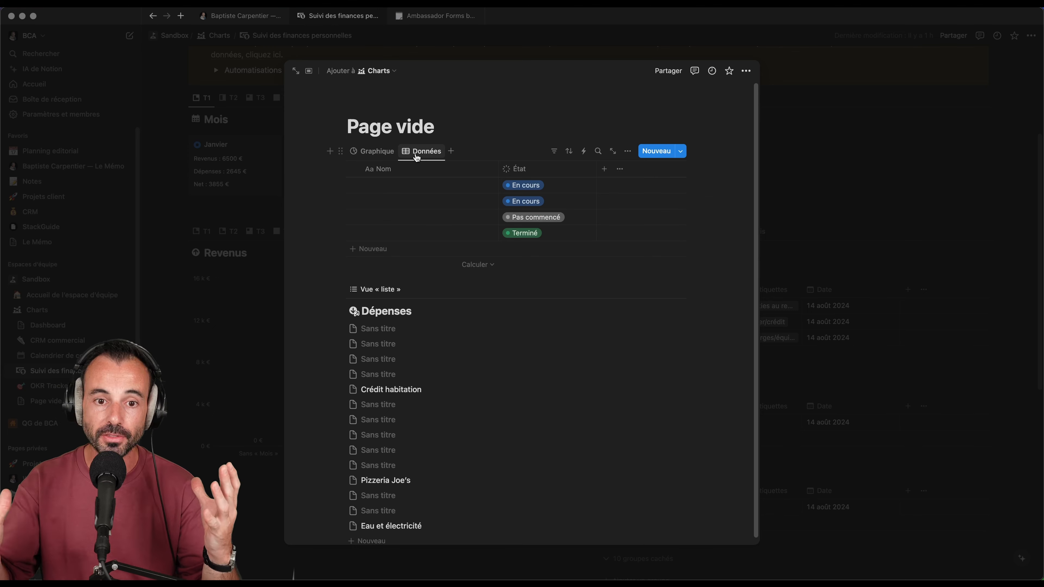
left_click(829, 184)
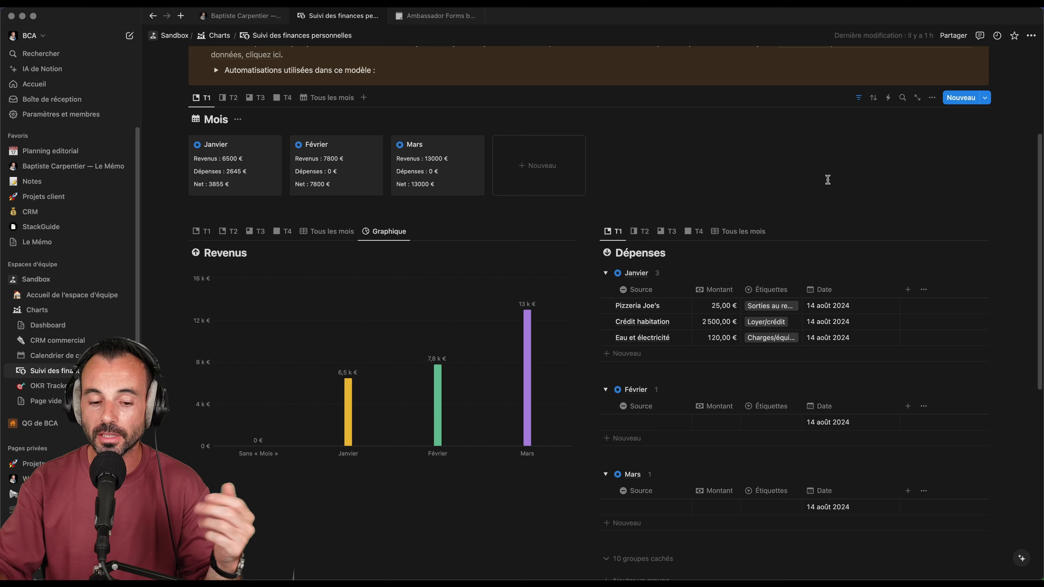
Step: Look at the Par statut, Tous les dossiers and Dossiers prioritaires views of the CRM commercial database
scroll(719, 189, "down", 1)
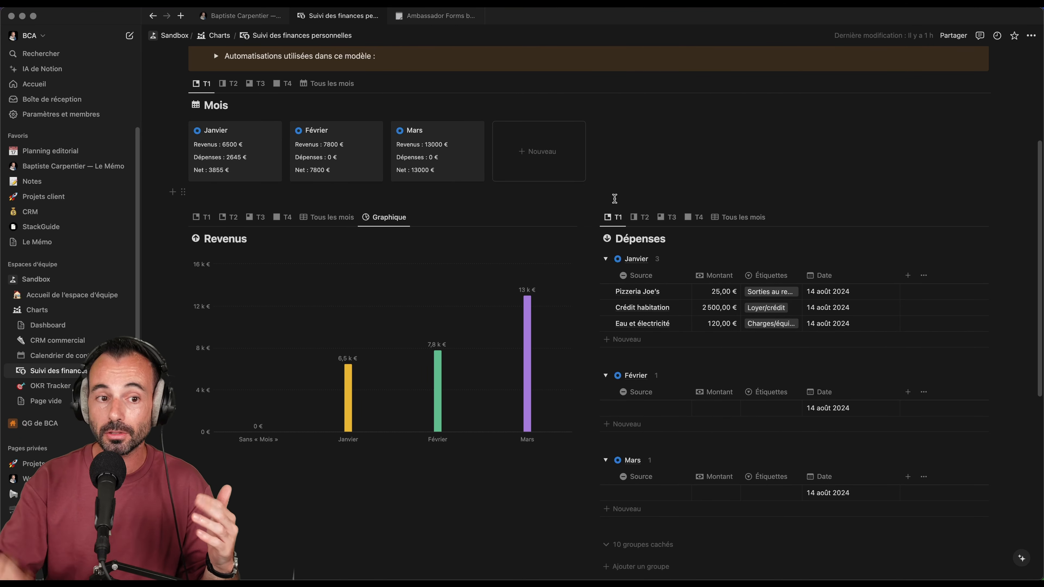
left_click(75, 340)
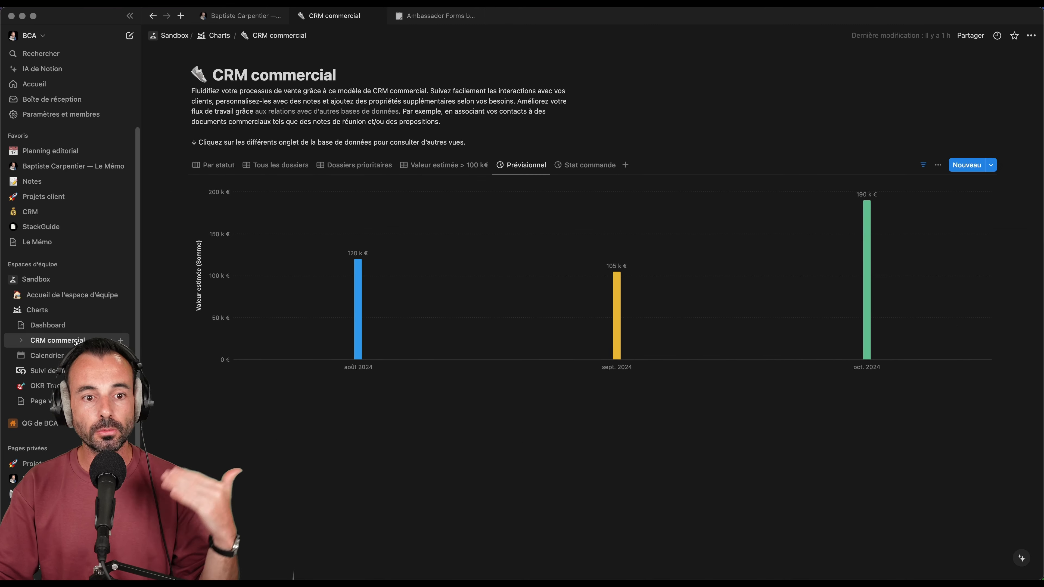
left_click(213, 166)
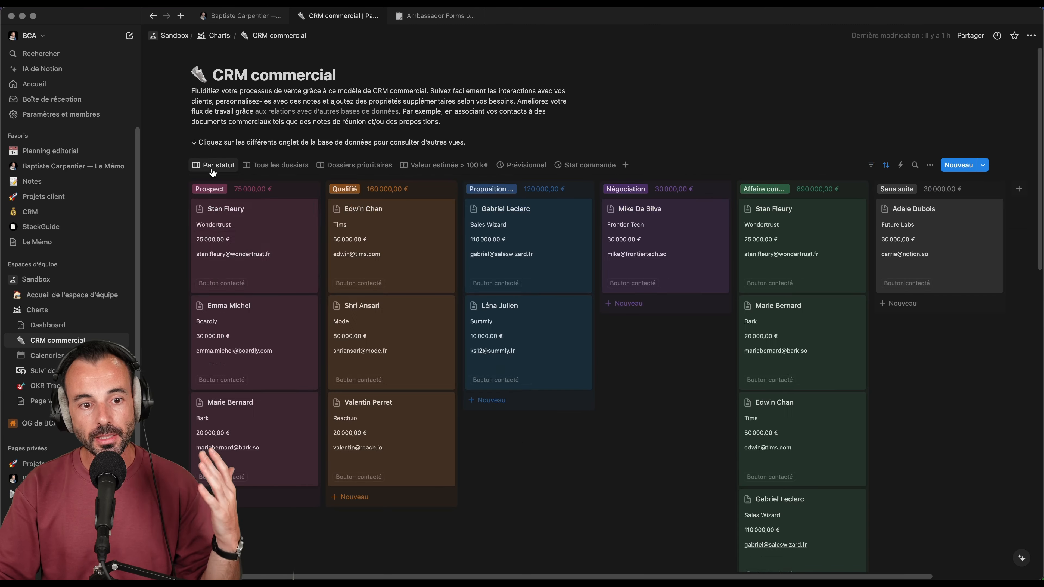
left_click(276, 165)
left_click(352, 166)
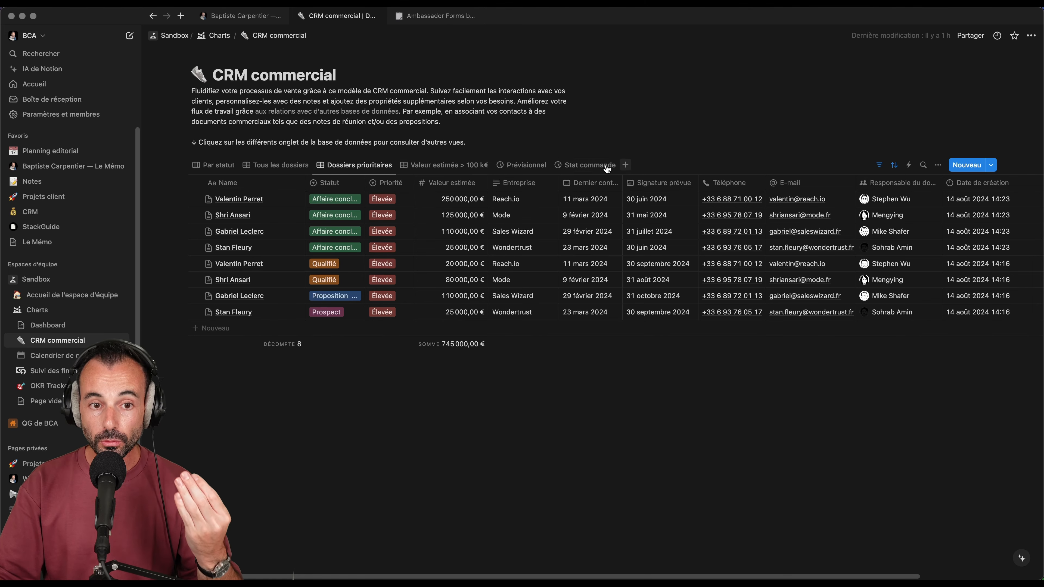
Step: Add a chart view to the CRM commercial database and set its chart type to line
left_click(625, 165)
left_click(590, 272)
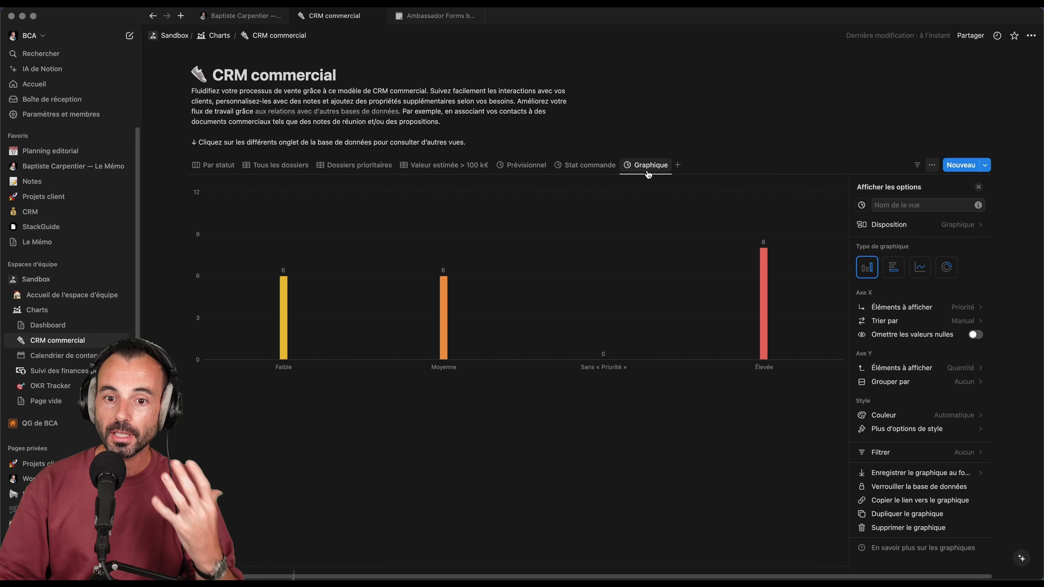
left_click(893, 267)
left_click(919, 267)
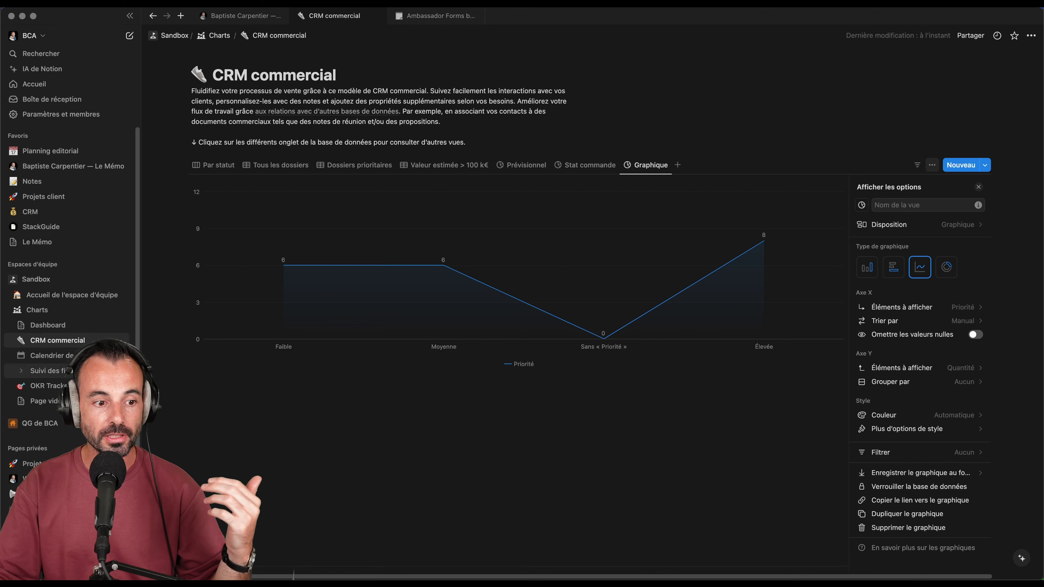
Step: Insert a donut chart at the end of Page vide, linked to the existing Dépenses database
left_click(41, 401)
scroll(487, 496, "down", 3)
left_click(488, 497)
type("/")
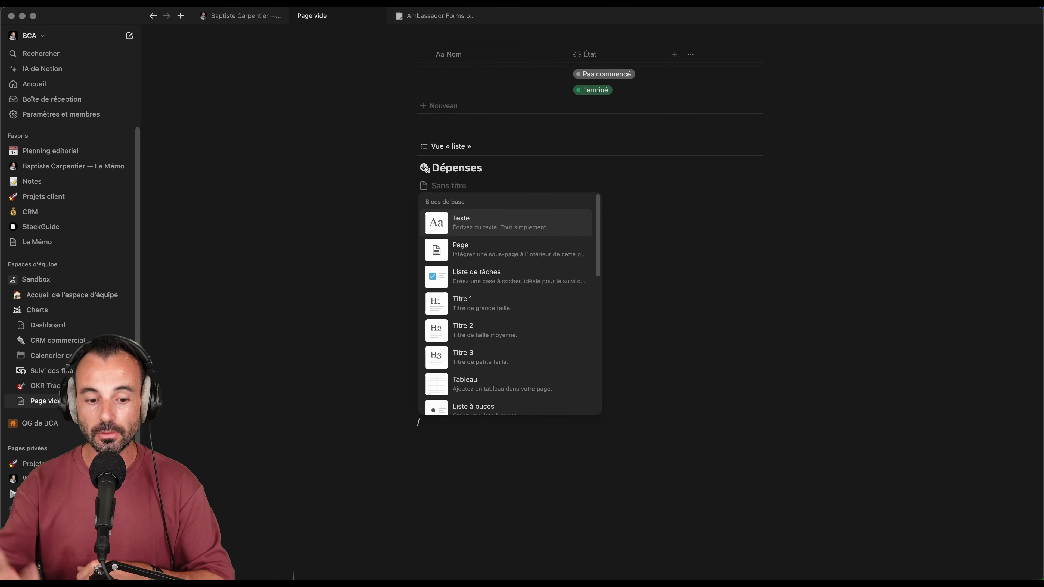
type("gra")
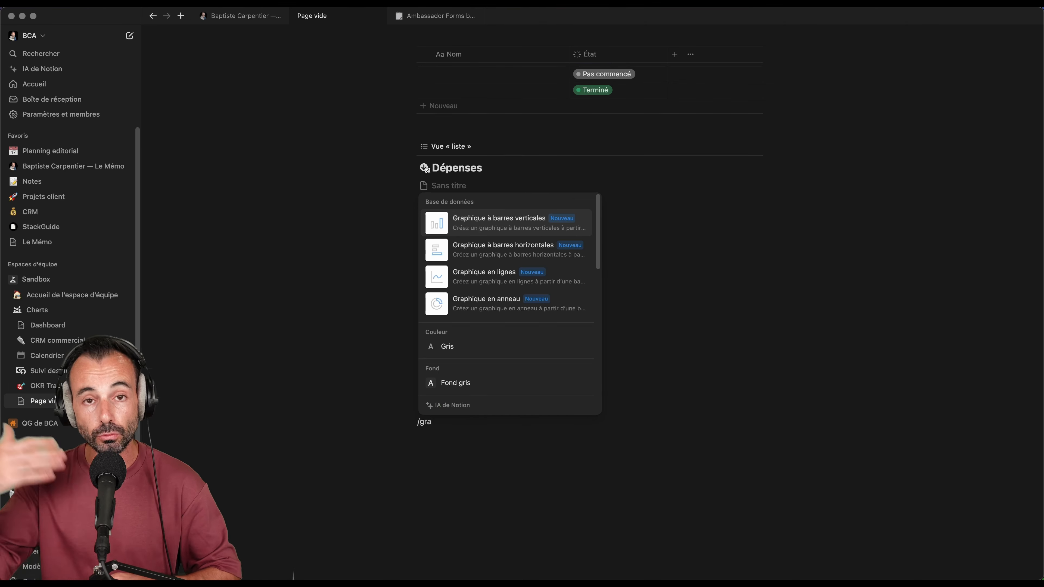
left_click(483, 296)
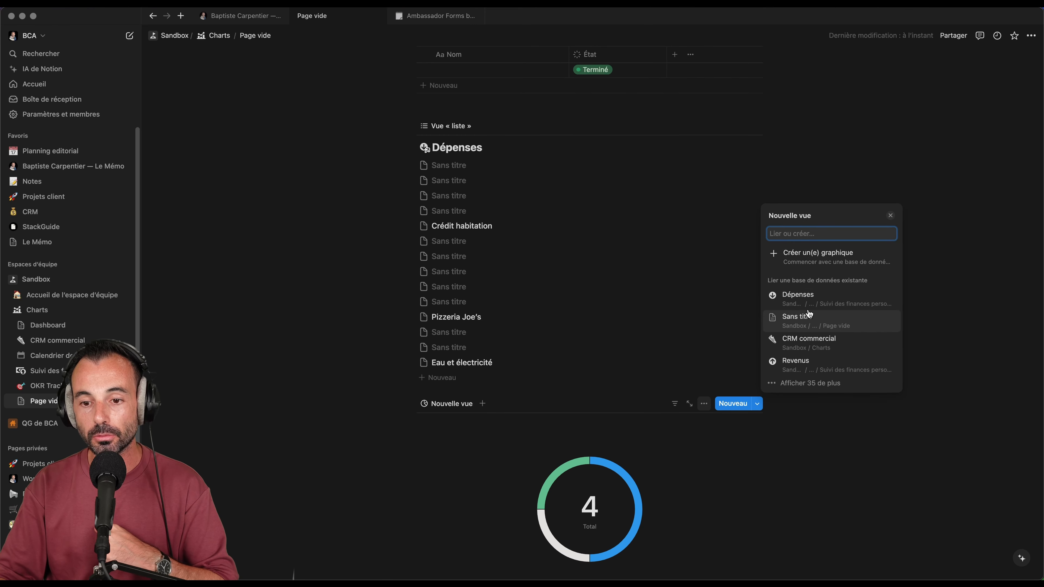
left_click(801, 307)
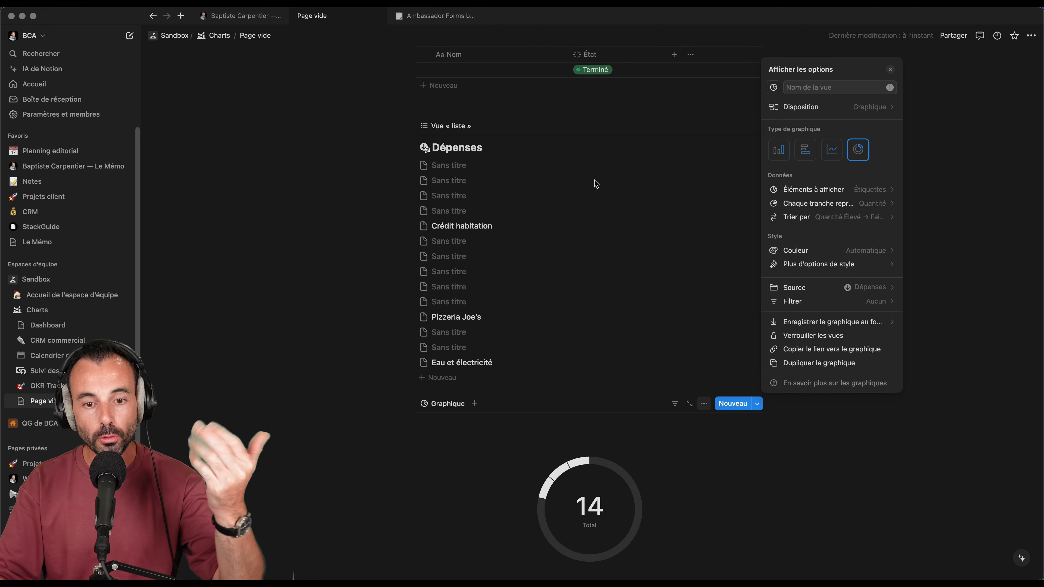
left_click(648, 495)
Step: Search the available block types for "gra" on a new line below the donut chart
scroll(656, 509, "down", 5)
left_click(501, 513)
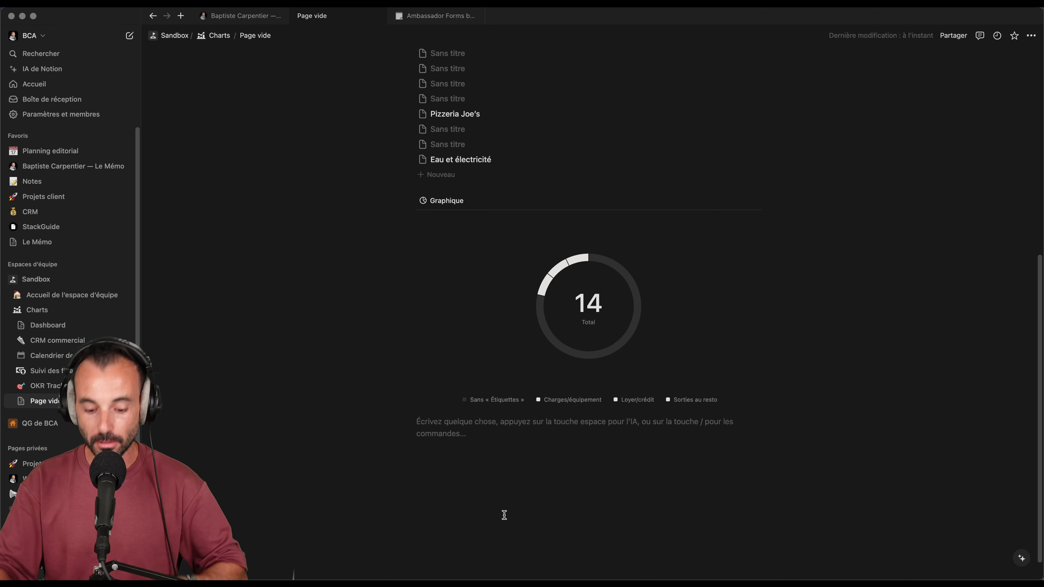
type("/gra")
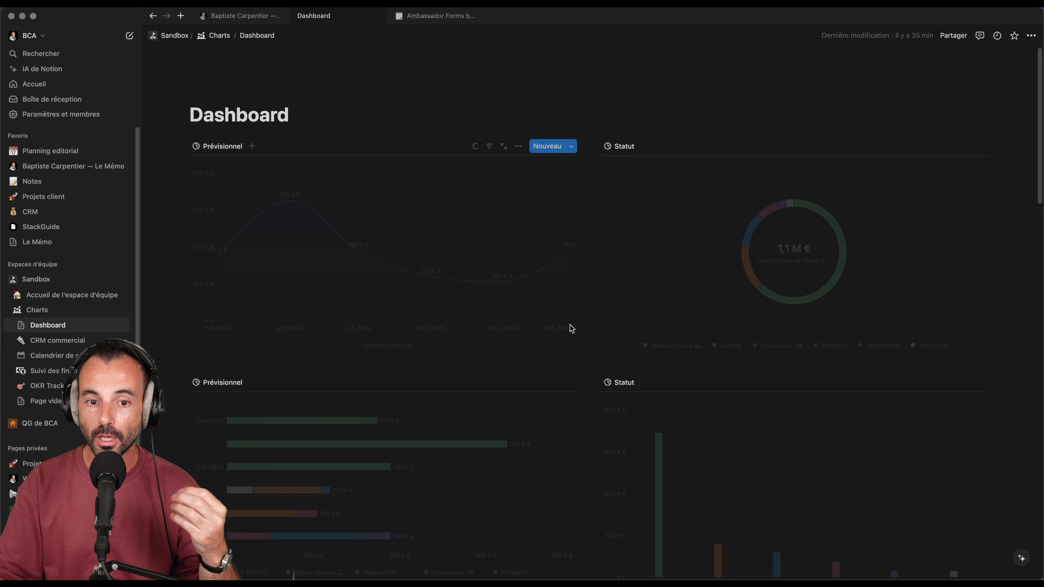
Step: Examine the Prévisionnel and Statut views arranged in two columns on the Dashboard page
scroll(569, 325, "down", 15)
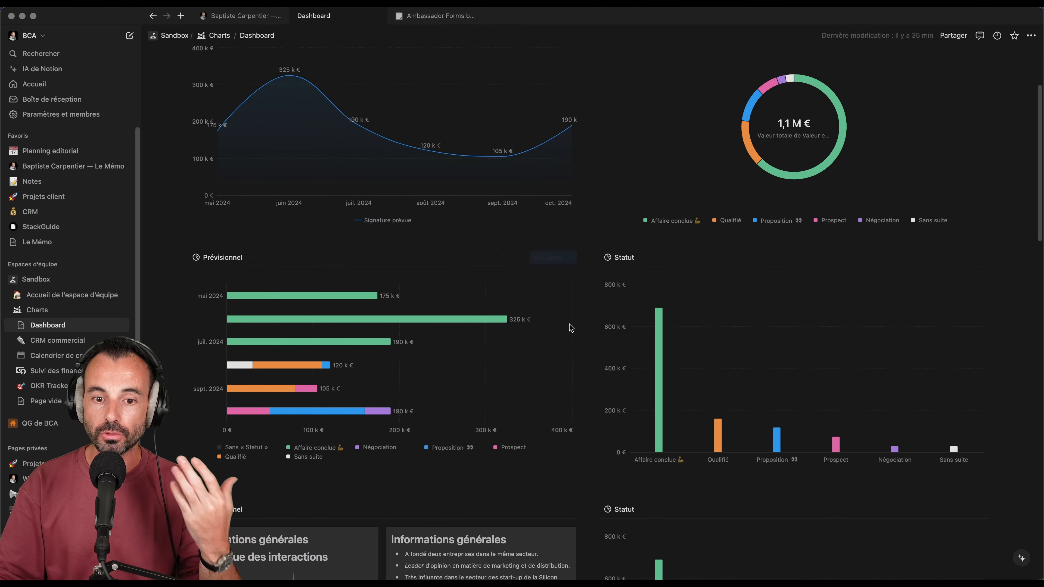
scroll(459, 341, "up", 8)
scroll(460, 341, "down", 3)
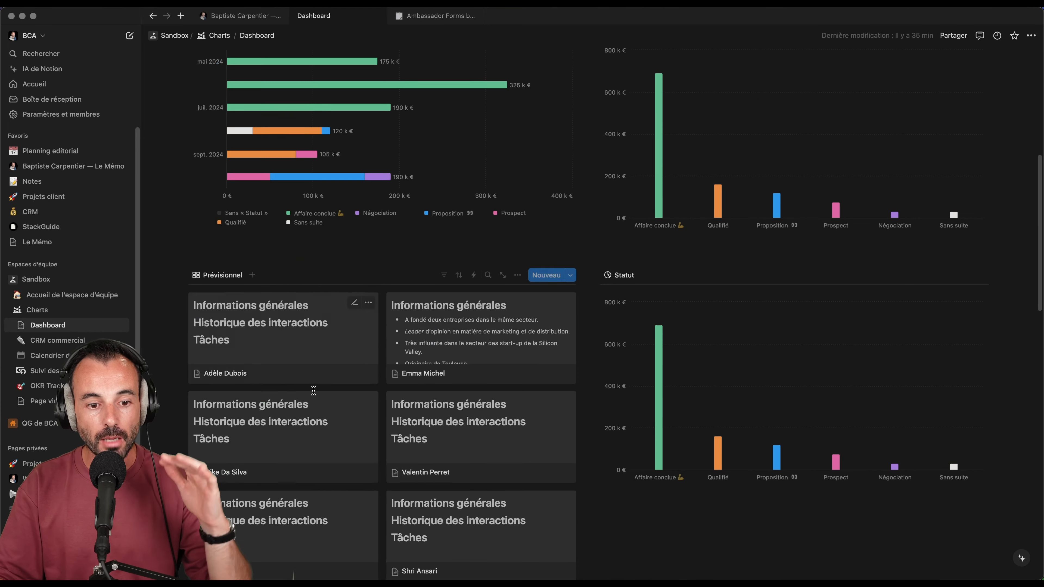
Step: Open Page vide and insert a donut chart (Graphique en anneau) on a new line at the end of the page
scroll(753, 325, "up", 8)
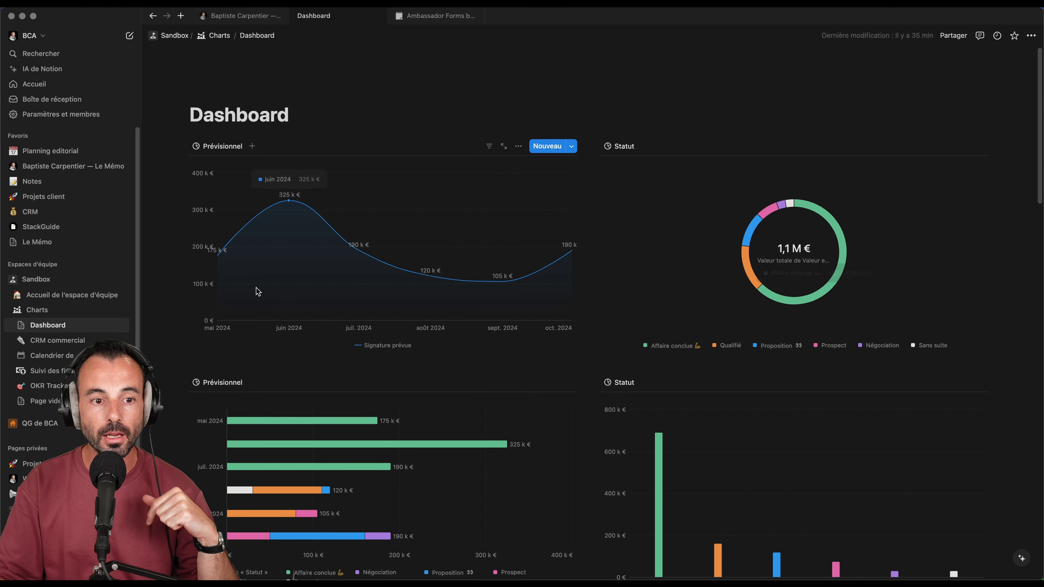
mouse_move(430, 280)
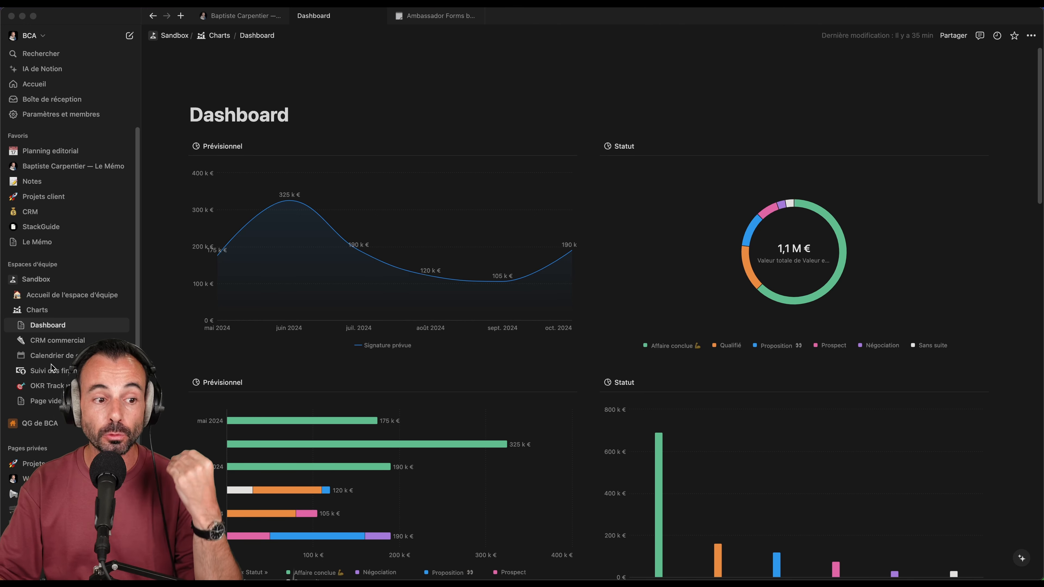
left_click(41, 401)
scroll(409, 370, "down", 3)
left_click(1031, 35)
left_click(978, 117)
left_click(263, 424)
type("/gra")
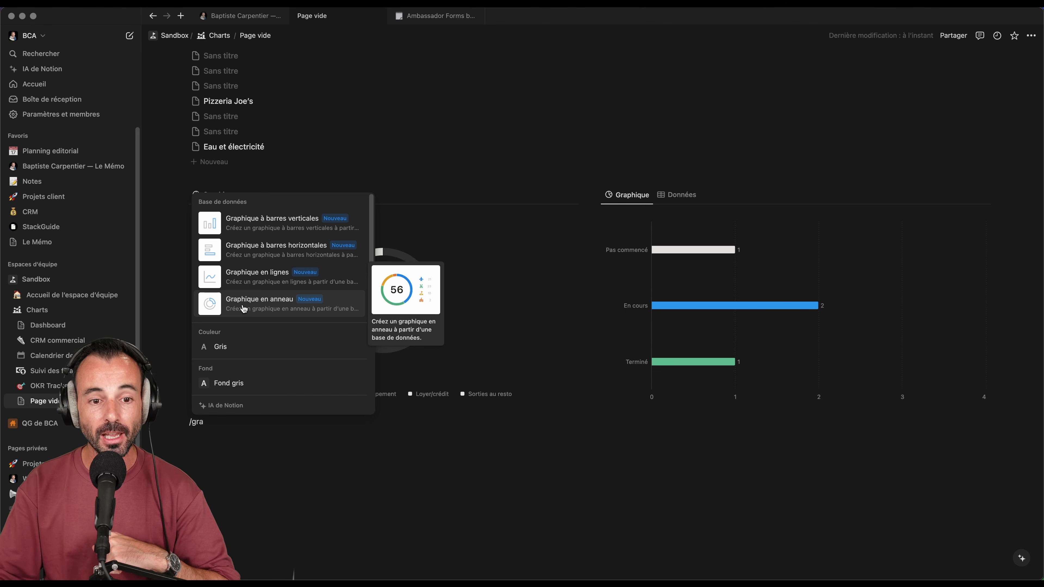
left_click(244, 309)
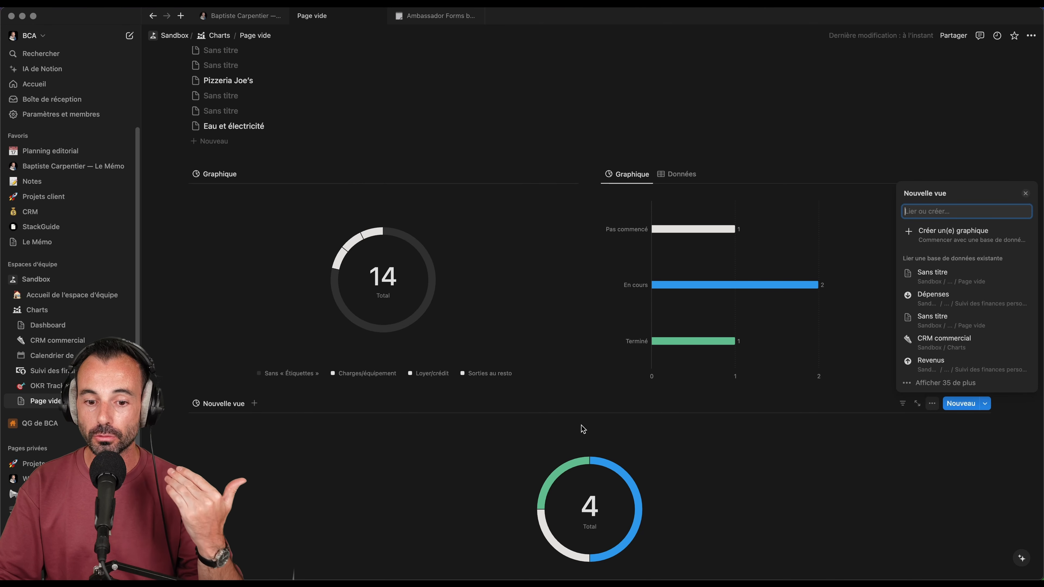
left_click(667, 440)
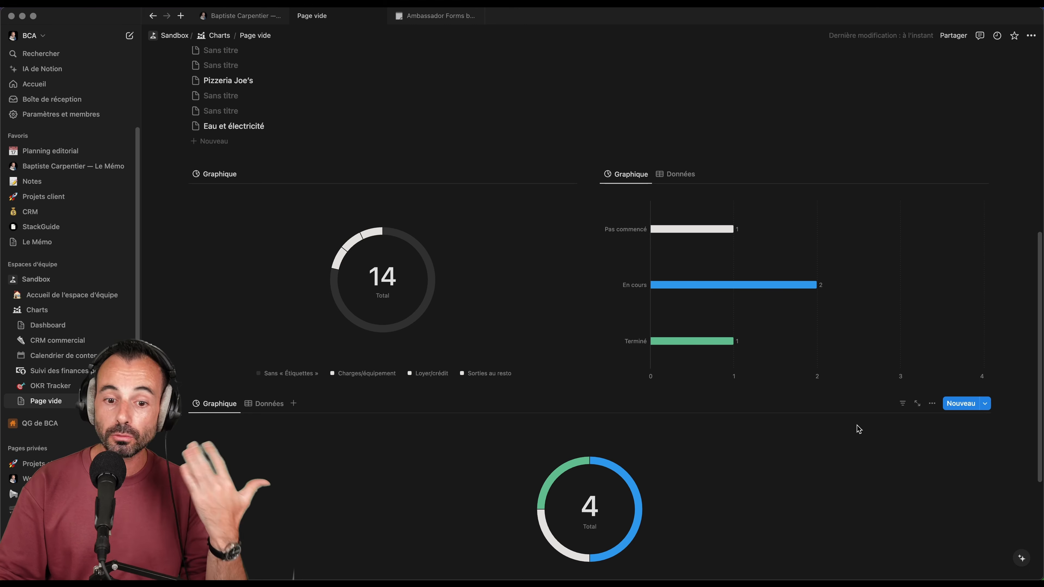
Step: Try the vertical bar, horizontal bar and line types on the new chart, and switch it back to donut
left_click(932, 403)
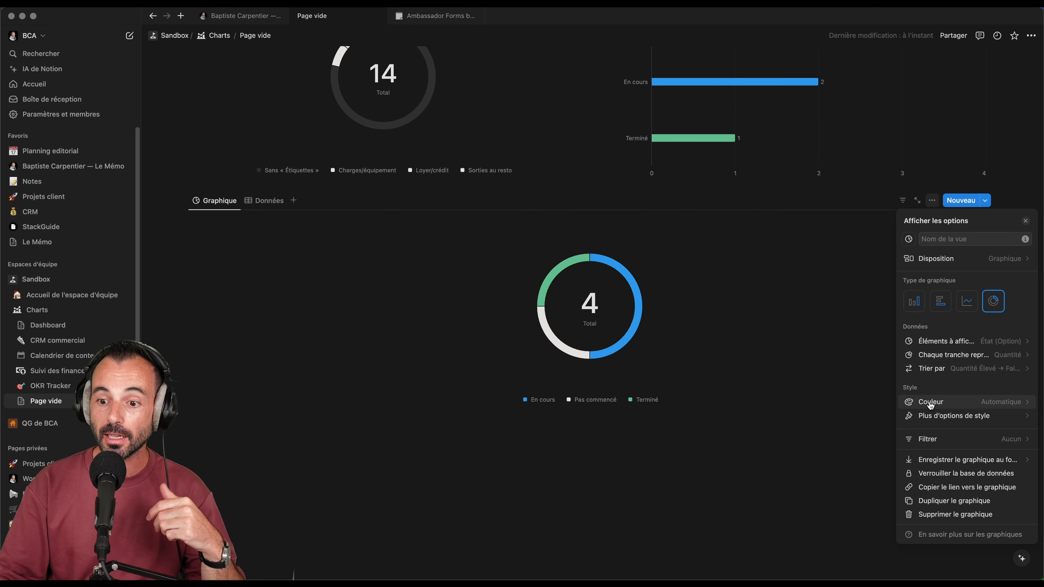
left_click(994, 264)
left_click(993, 294)
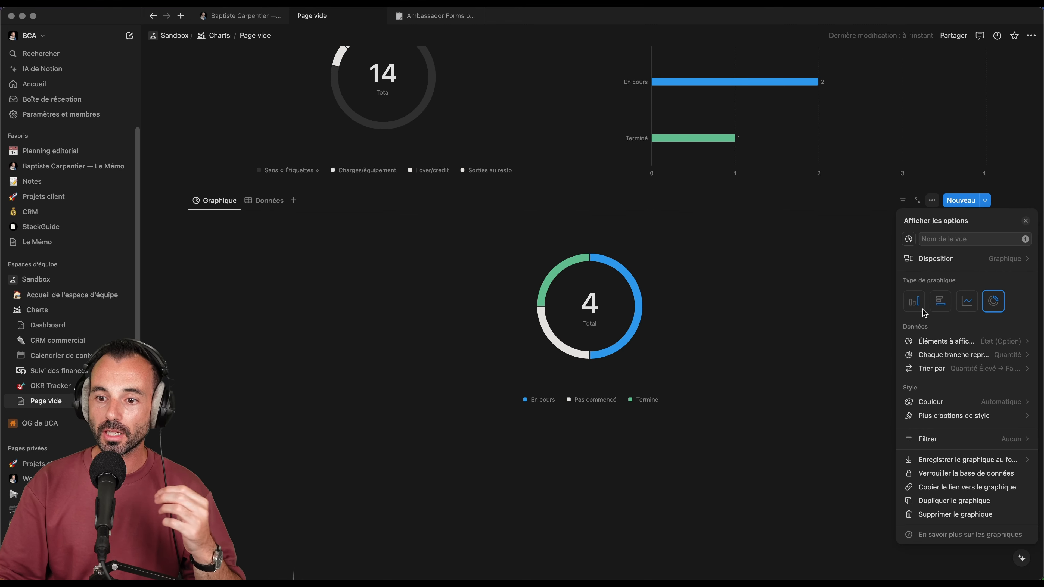
left_click(913, 303)
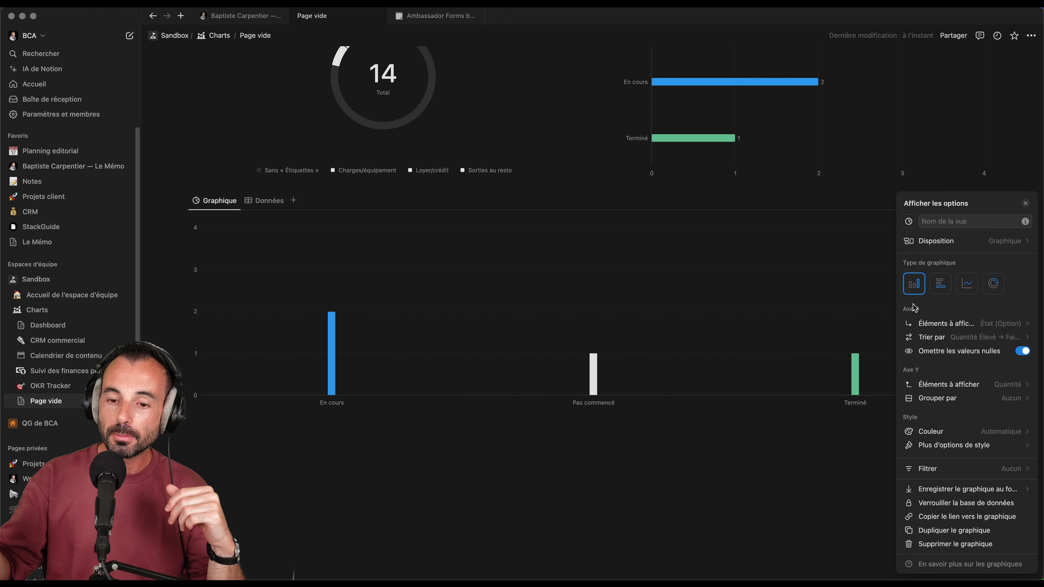
left_click(941, 283)
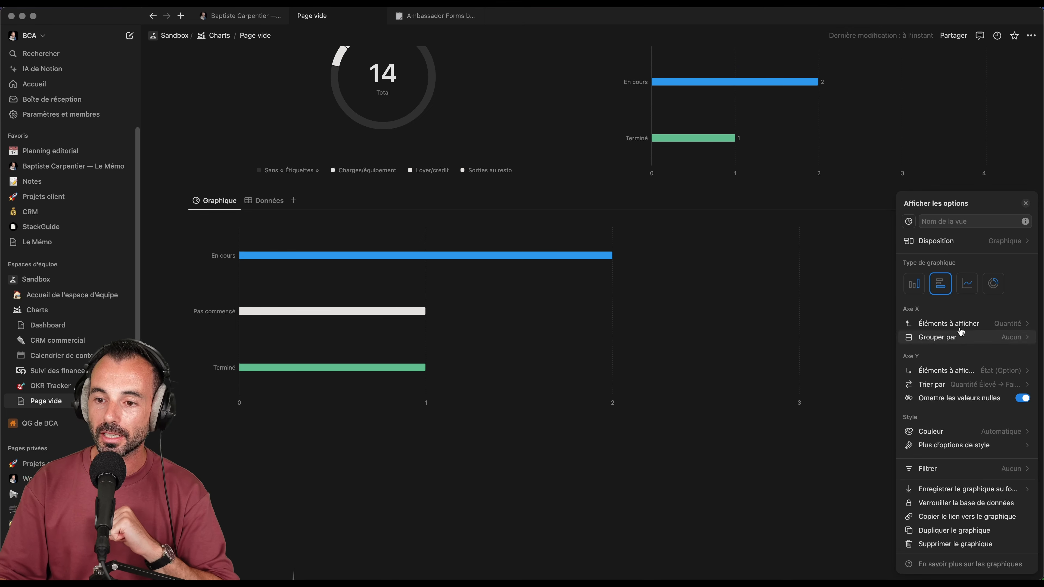
left_click(966, 285)
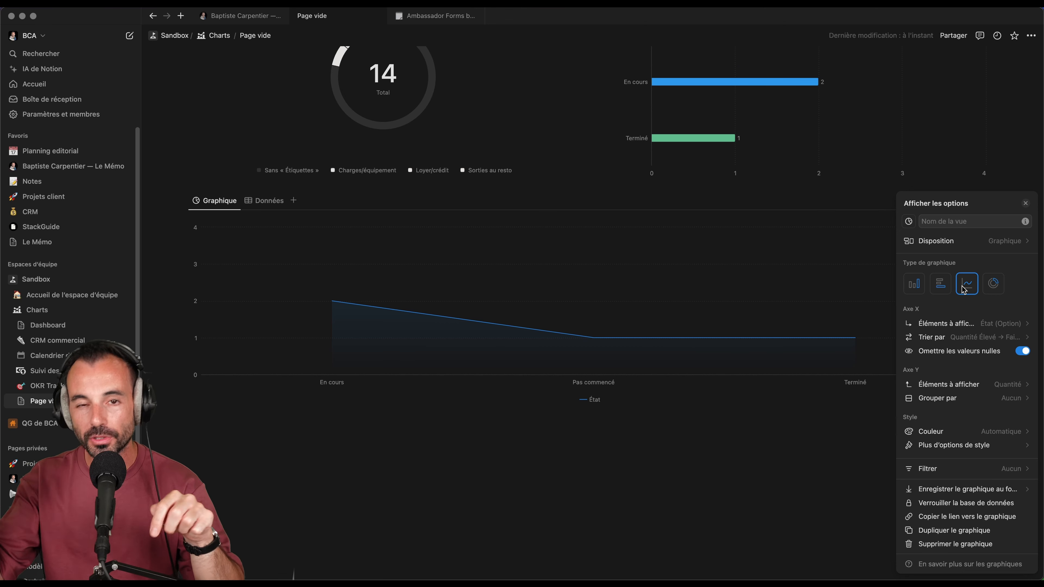
left_click(998, 286)
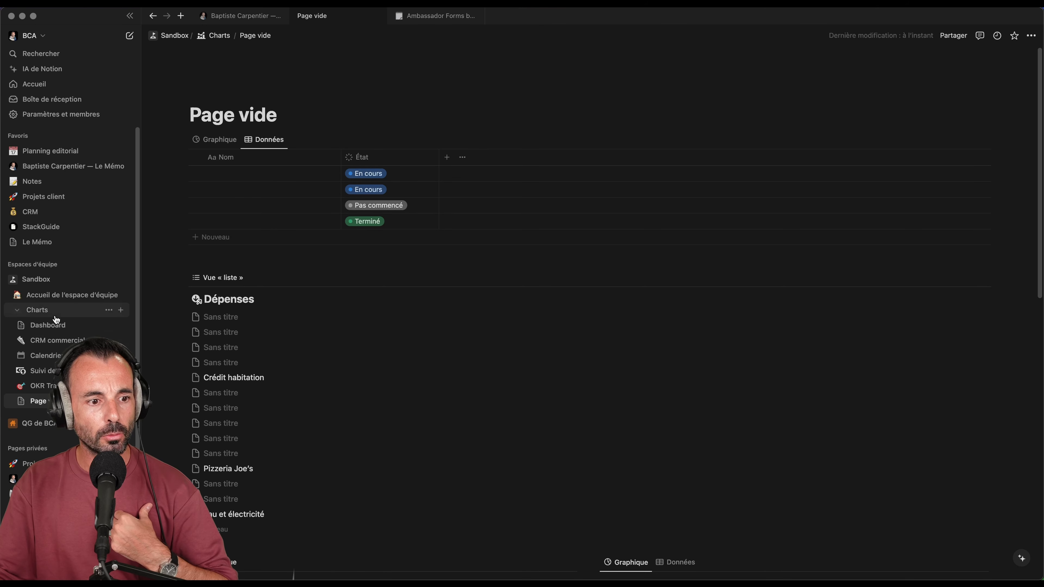
Step: On the Dashboard page, examine the properties available for the X axis of the horizontal bar chart Prévisionnel
left_click(48, 324)
scroll(473, 250, "down", 5)
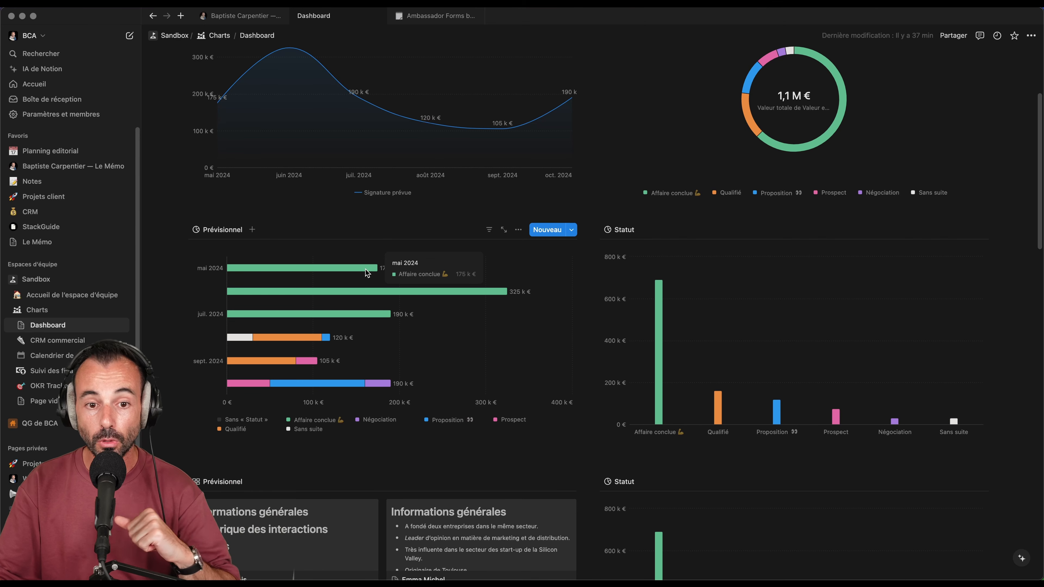
left_click(519, 230)
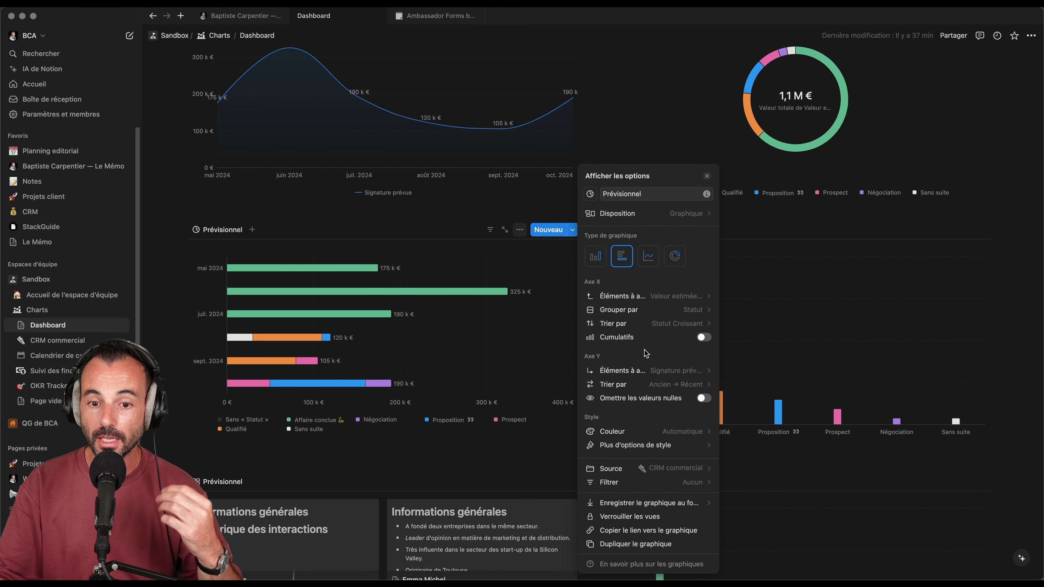
left_click(663, 297)
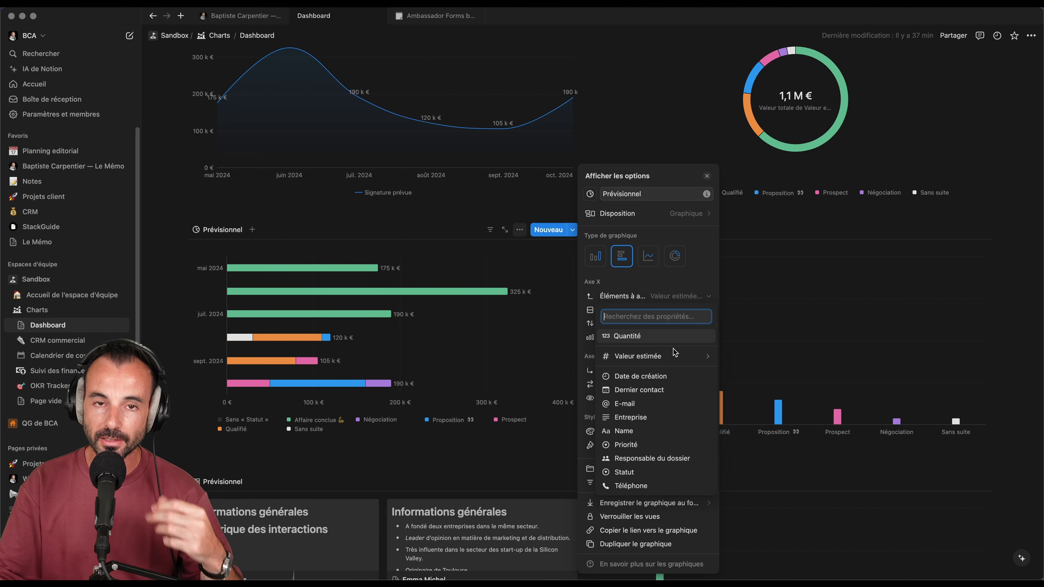
mouse_move(676, 360)
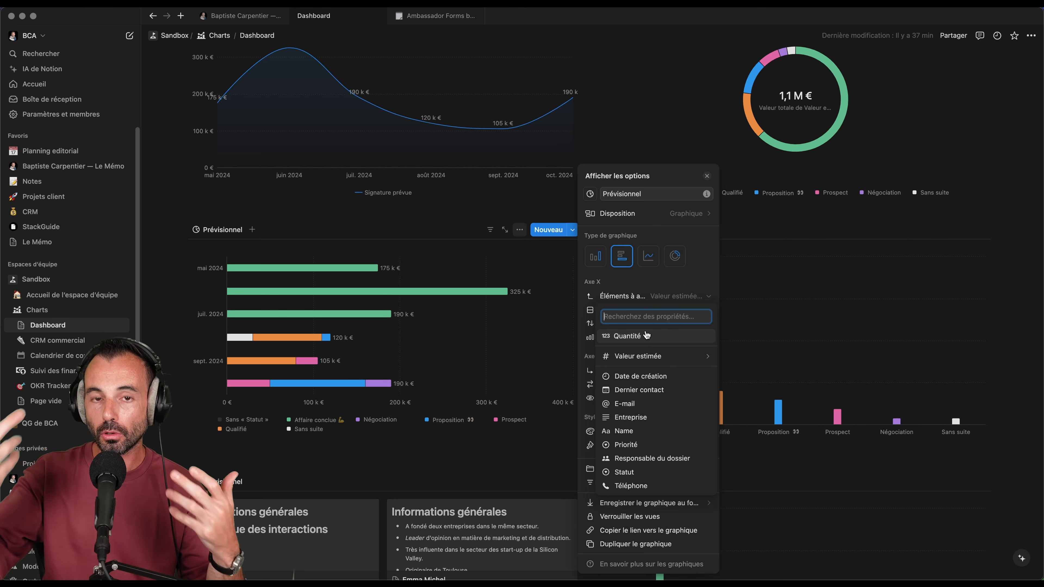
left_click(671, 298)
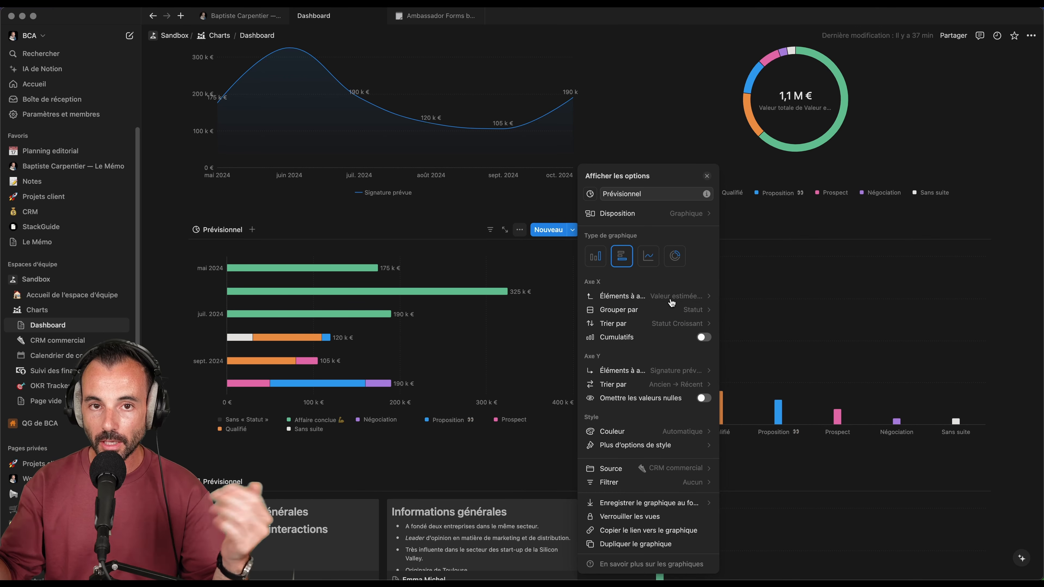
Step: Try Quantité as the X axis value of the Prévisionnel bar chart, and restore the Somme of Valeur estimée
left_click(671, 301)
left_click(661, 341)
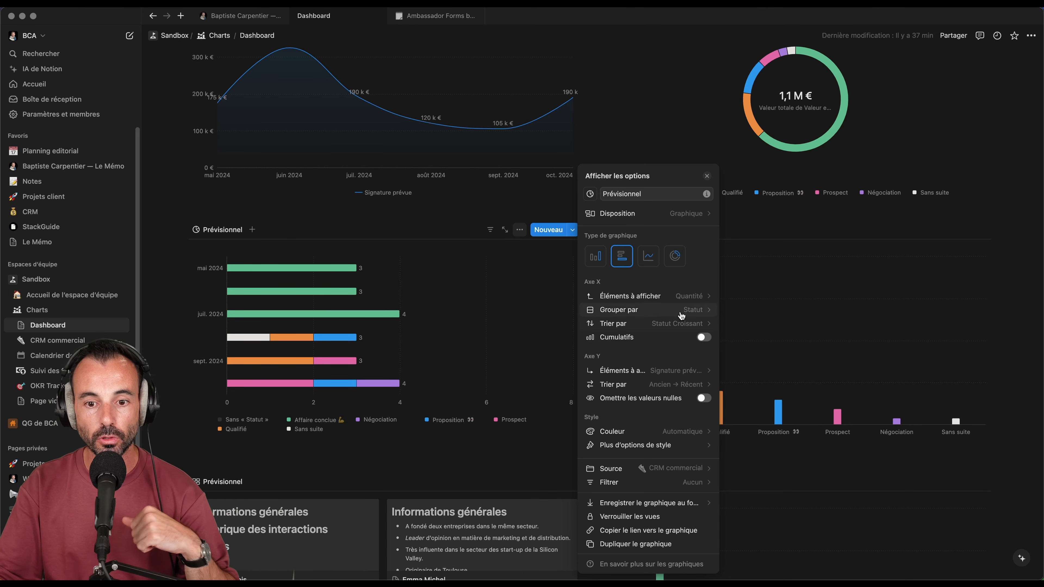
left_click(678, 295)
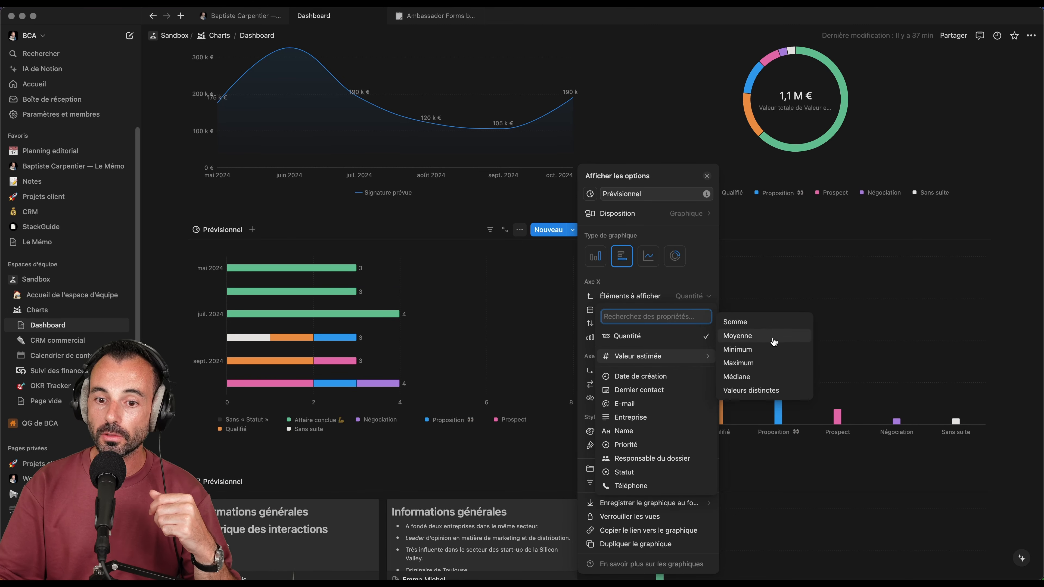
left_click(748, 321)
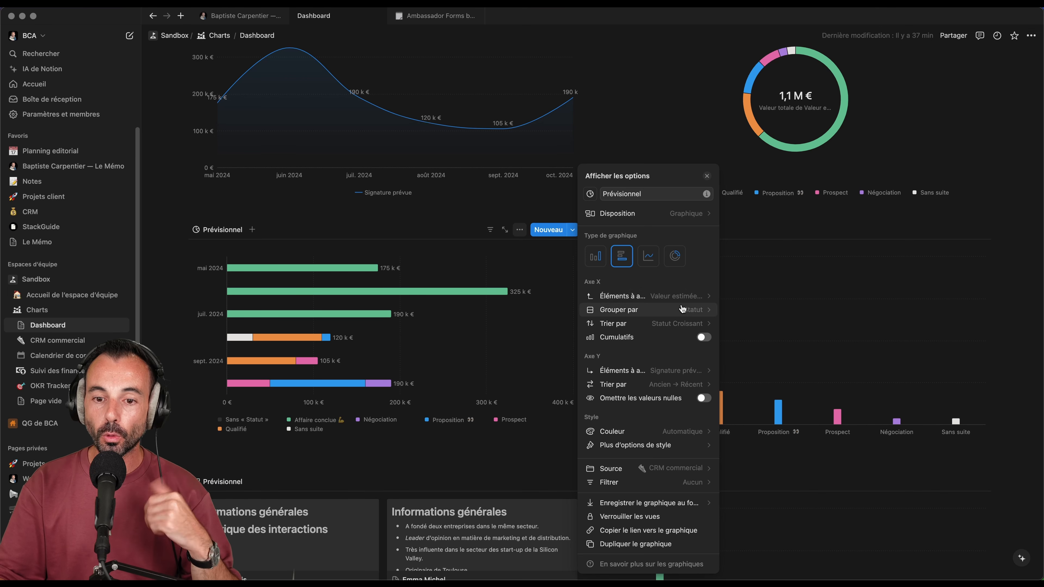
Step: Set the Prévisionnel bar chart's Y axis to Signature prévue by Mois and its X axis to the Somme of Valeur estimée
left_click(666, 372)
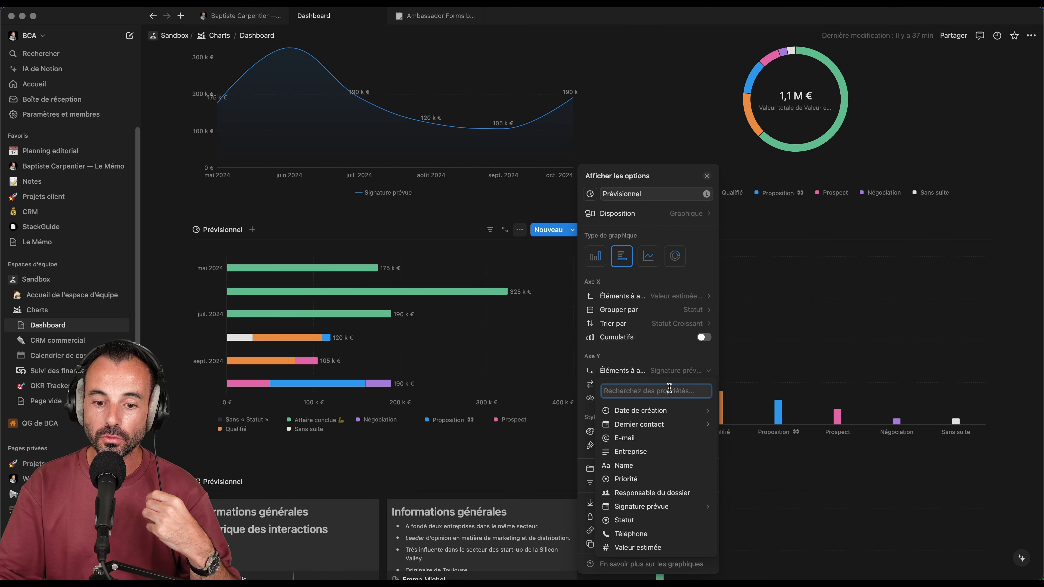
mouse_move(682, 509)
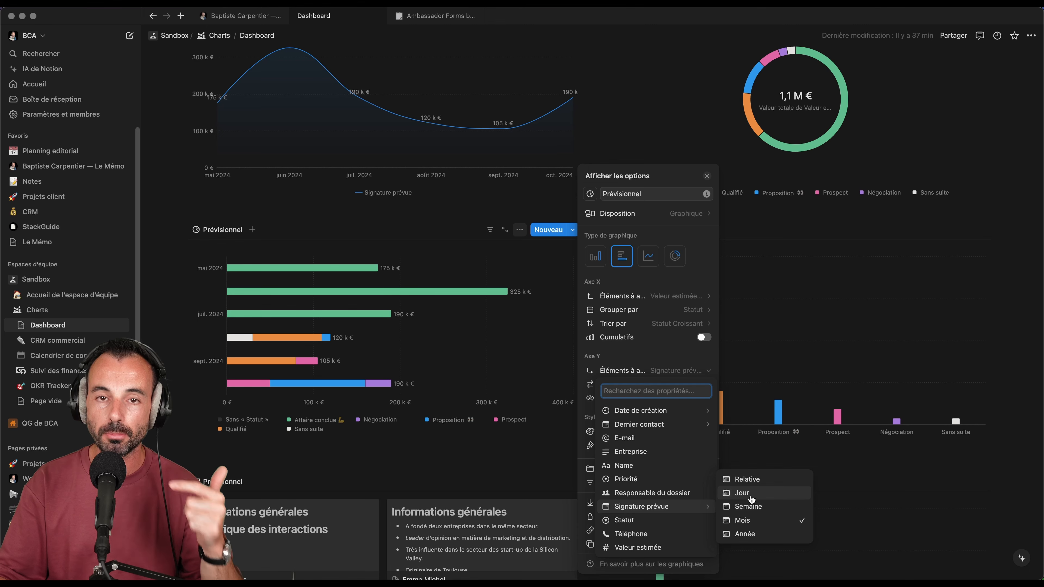
left_click(755, 518)
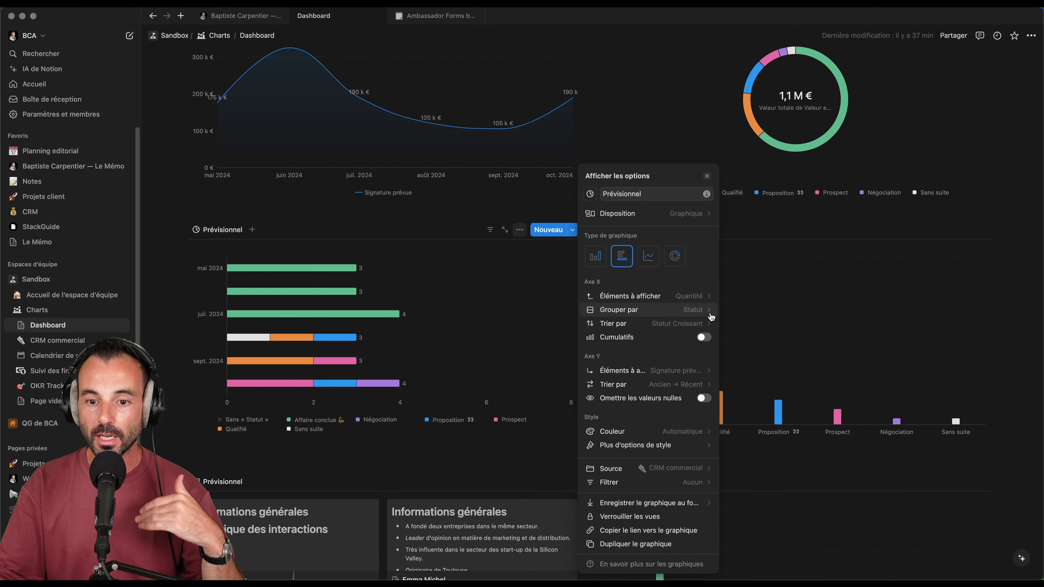
left_click(704, 297)
mouse_move(708, 356)
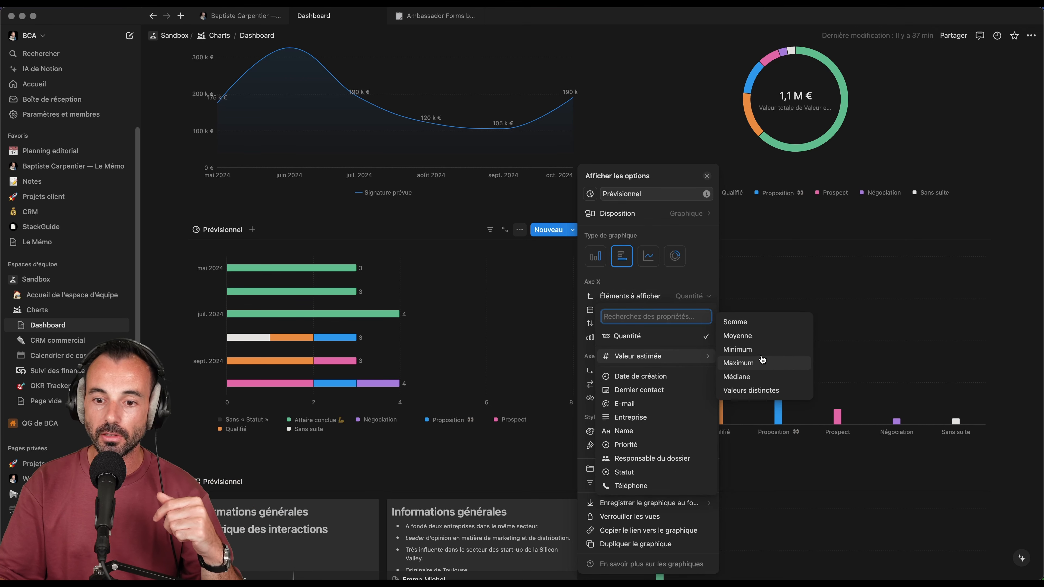
left_click(740, 322)
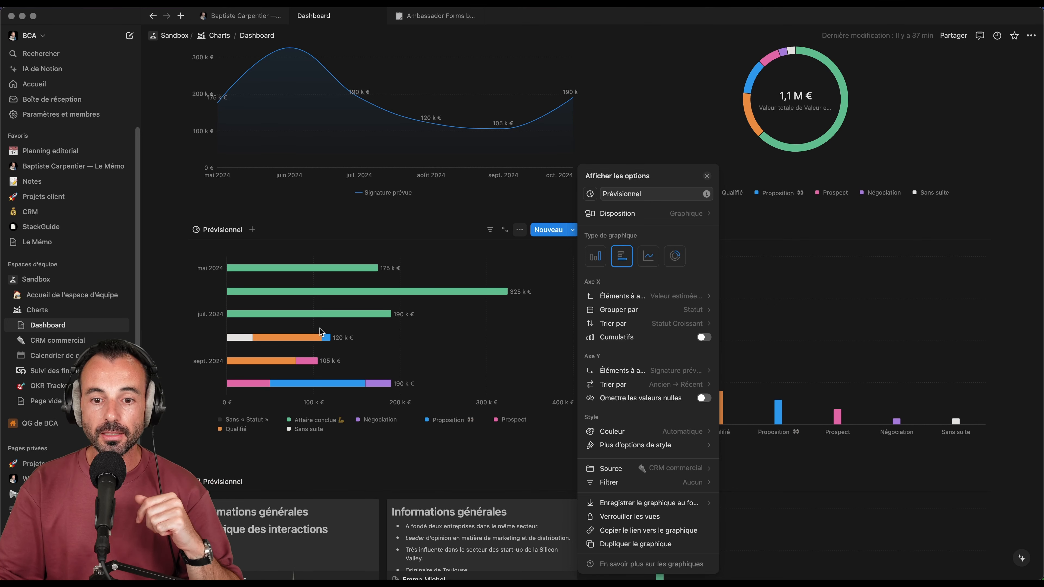
Step: Set the Prévisionnel bar chart's grouping to Aucun, restore grouping by Statut, and close the view options
left_click(683, 315)
left_click(616, 353)
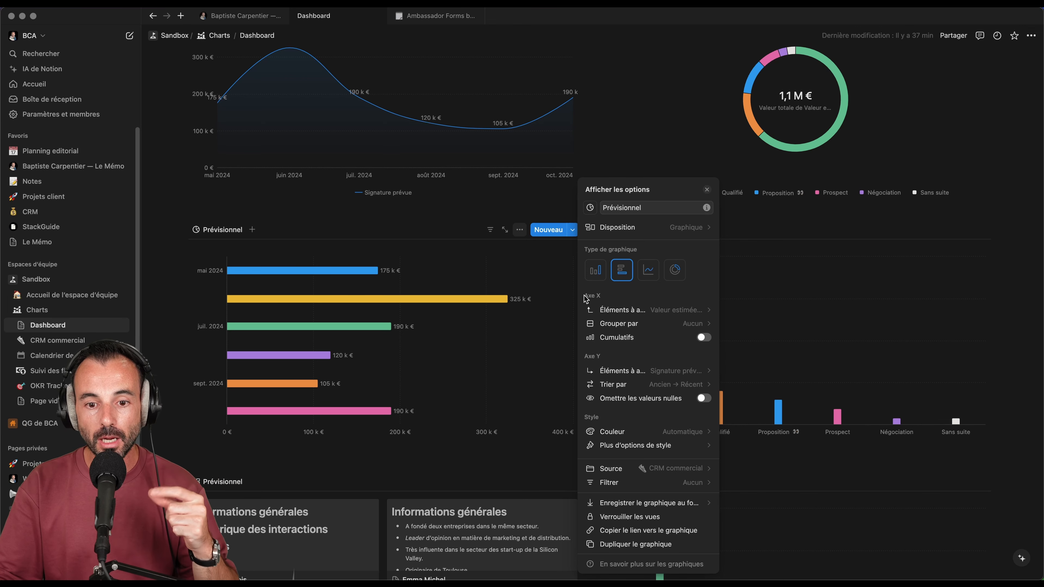
left_click(664, 324)
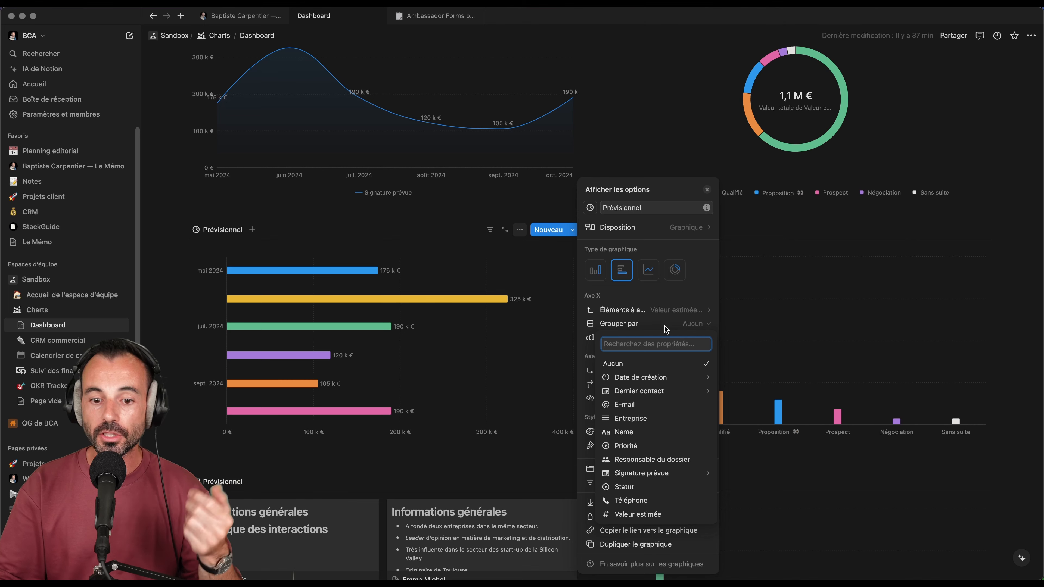
left_click(640, 490)
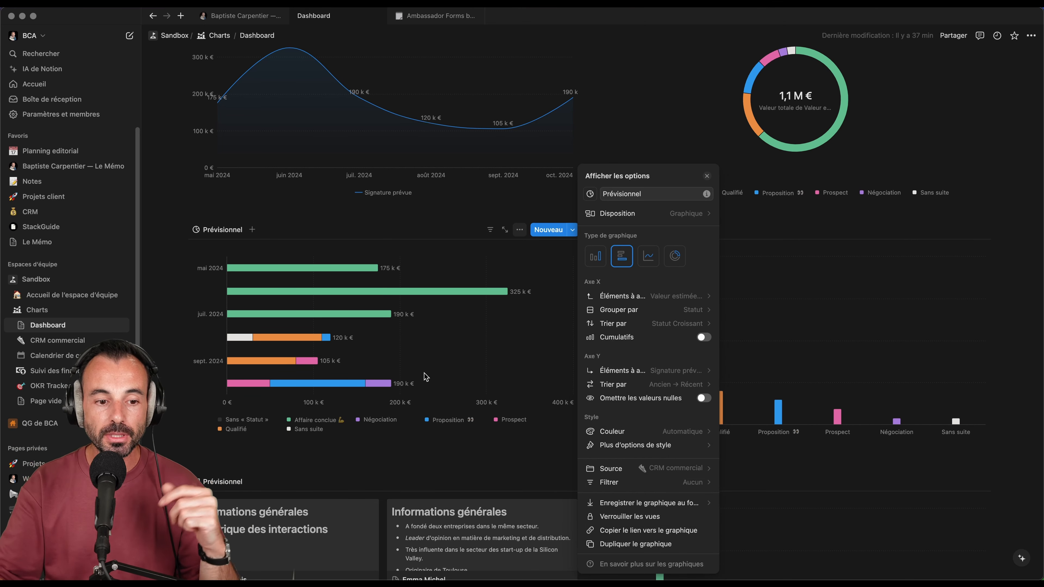
left_click(415, 386)
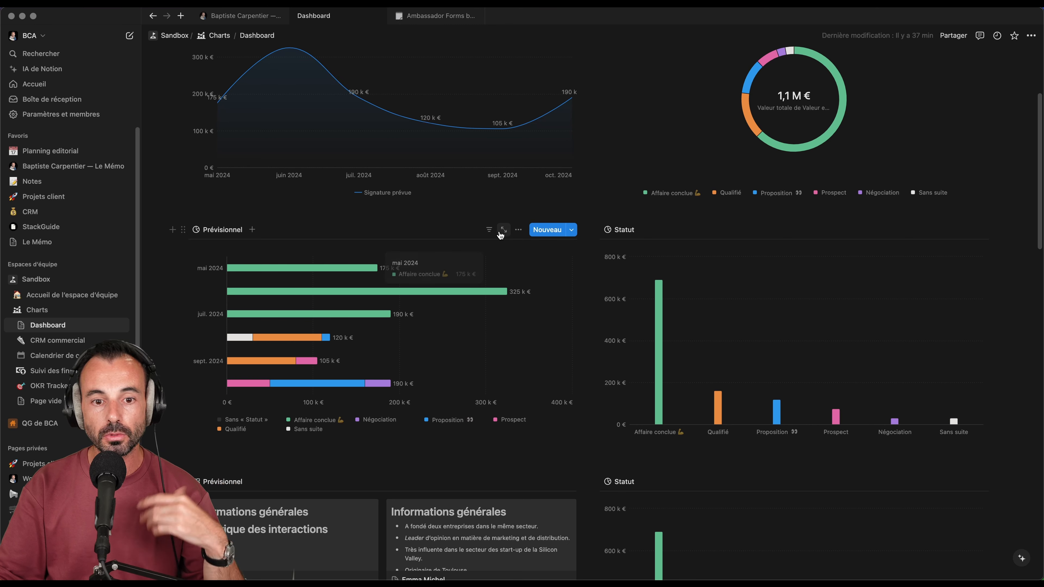
Step: Set the Prévisionnel bar chart's Statut group sorting to Manual and place Affaire conclue between Prospect and Qualifié
left_click(518, 231)
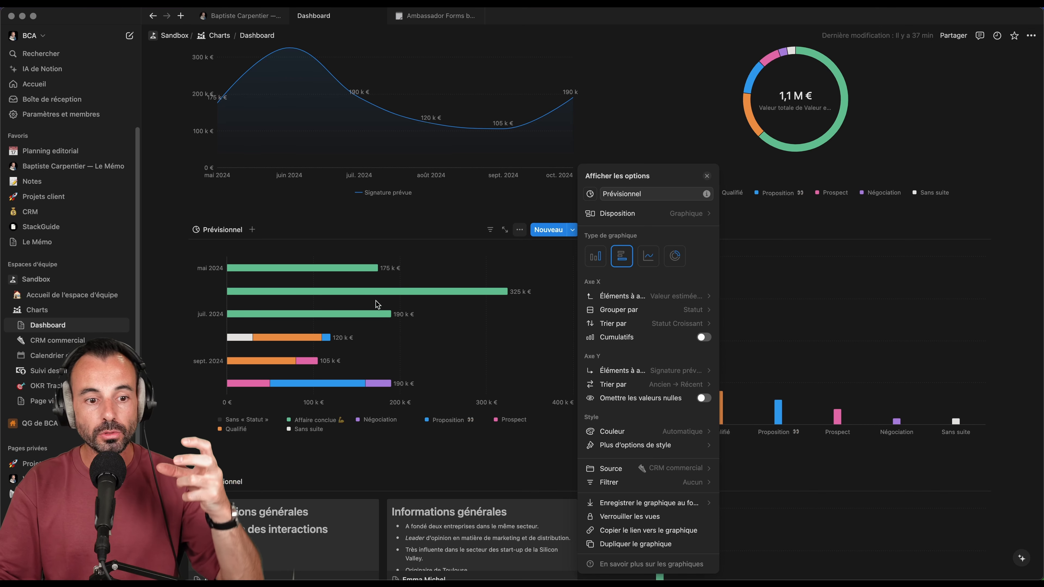
left_click(670, 324)
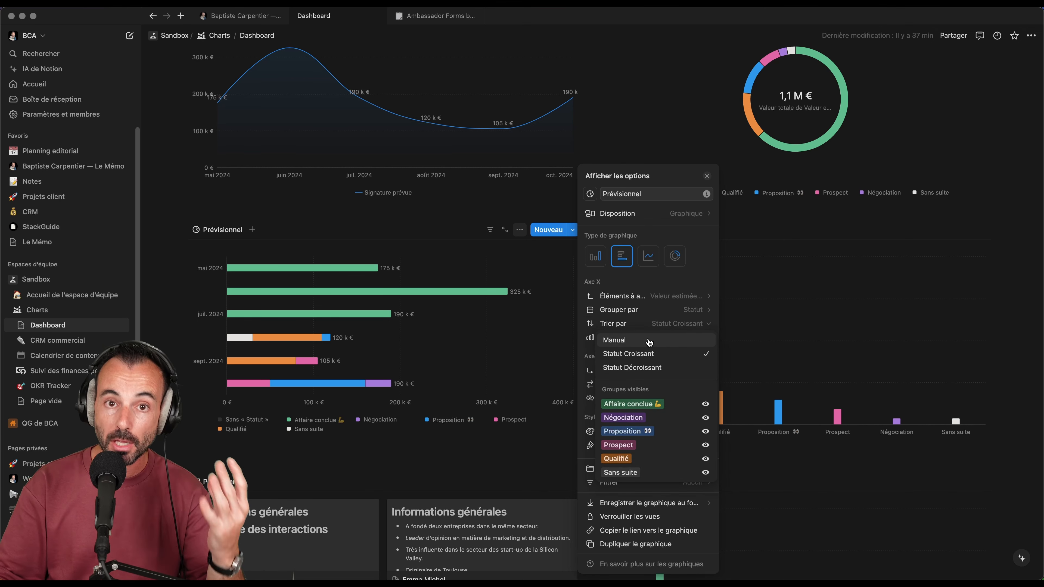
left_click(629, 342)
mouse_move(604, 417)
left_mouse_down()
mouse_move(604, 404)
mouse_move(606, 431)
left_mouse_up()
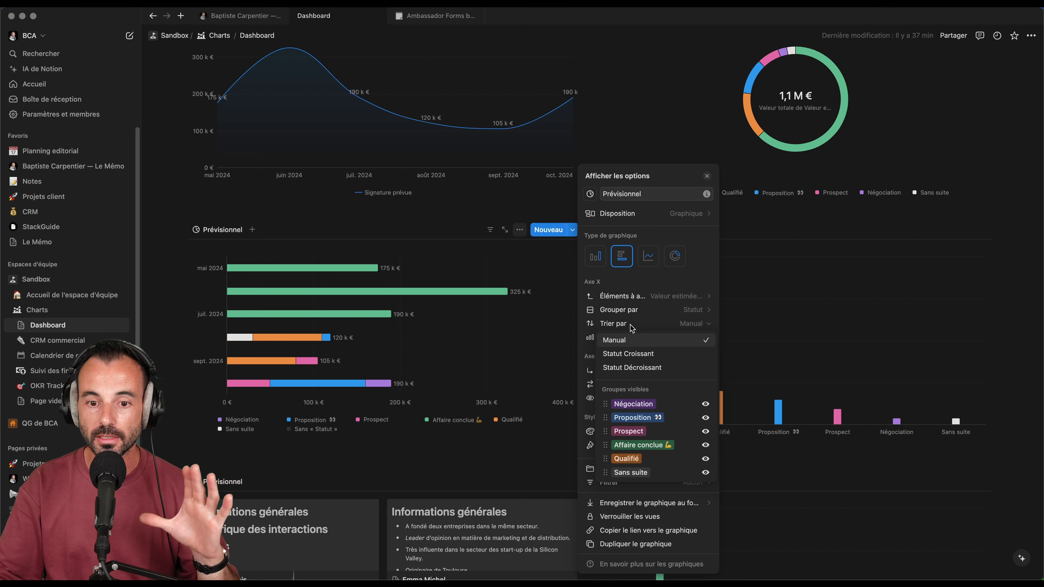
left_click(689, 299)
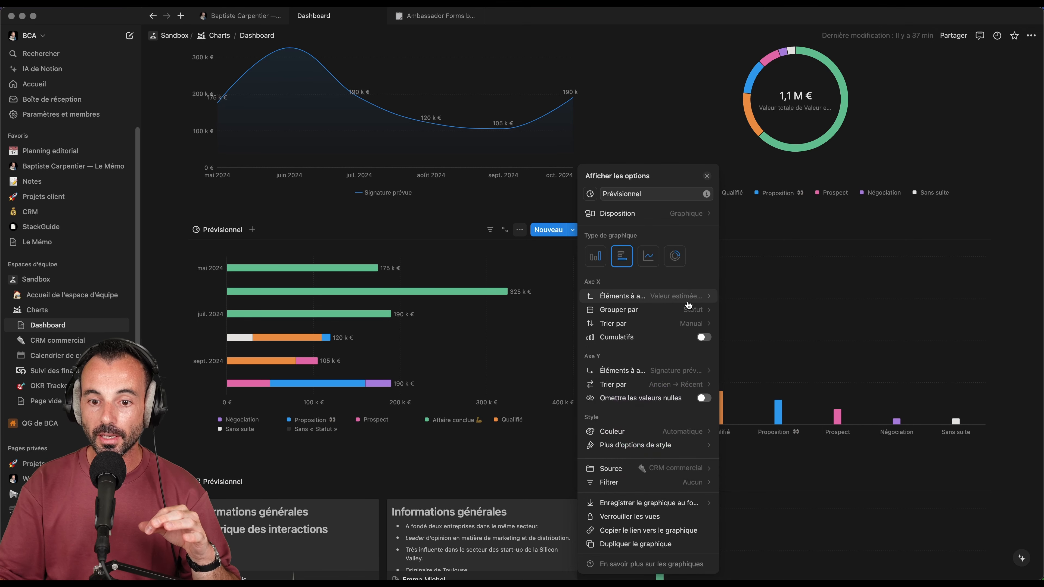
Step: Sort the Prévisionnel bar chart's Y axis Récent → Ancien and enable omitting null values
left_click(693, 385)
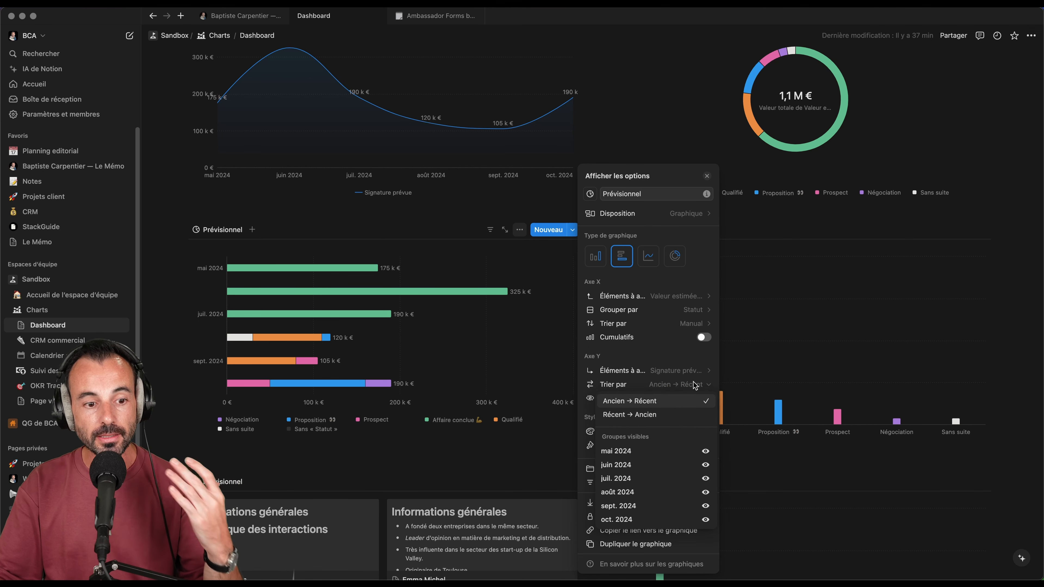
left_click(631, 413)
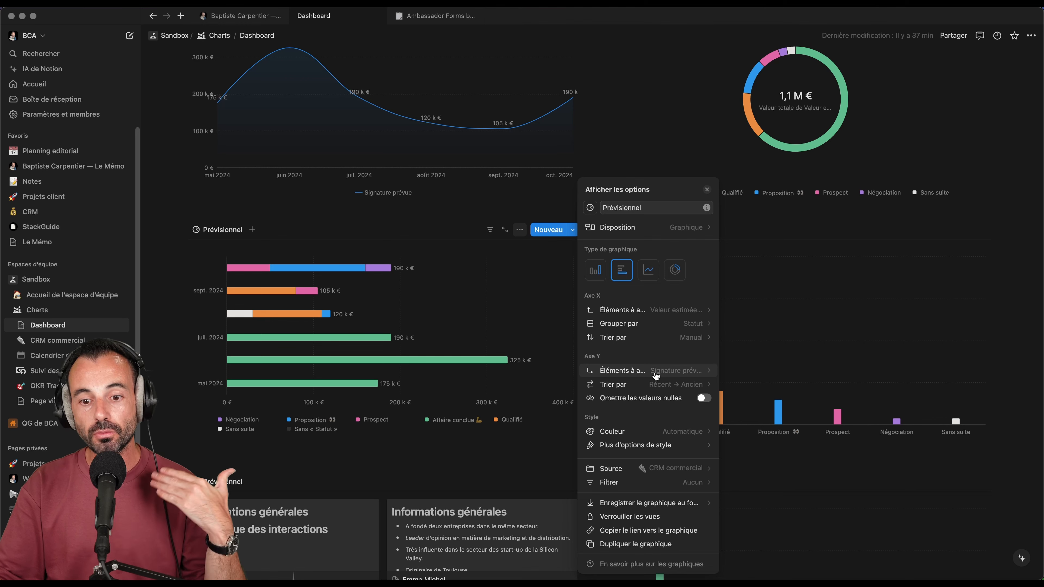
left_click(704, 398)
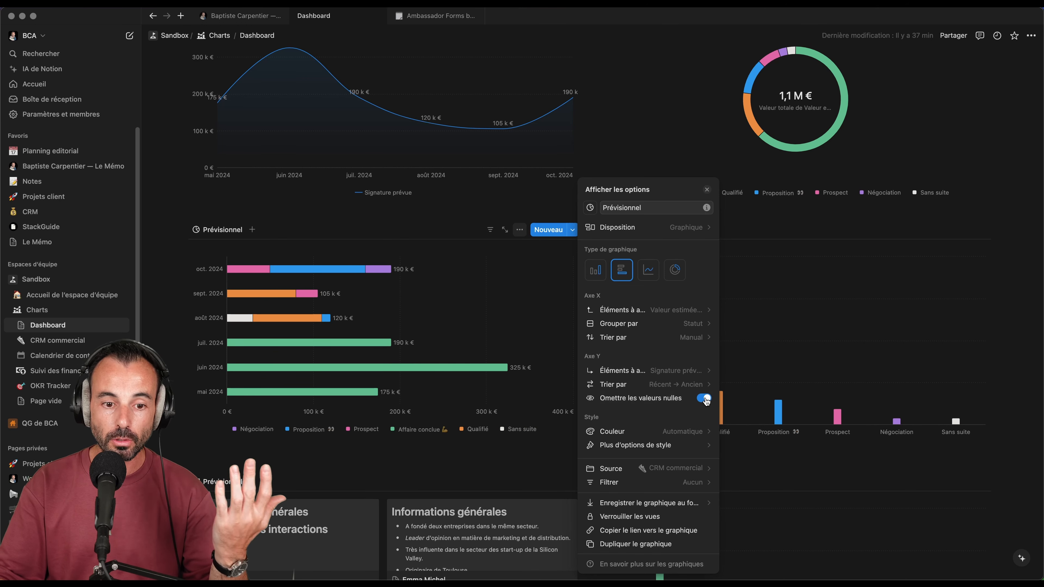
Step: Turn off omitting null values on the Prévisionnel bar chart's Y axis and close its view options
left_click(711, 399)
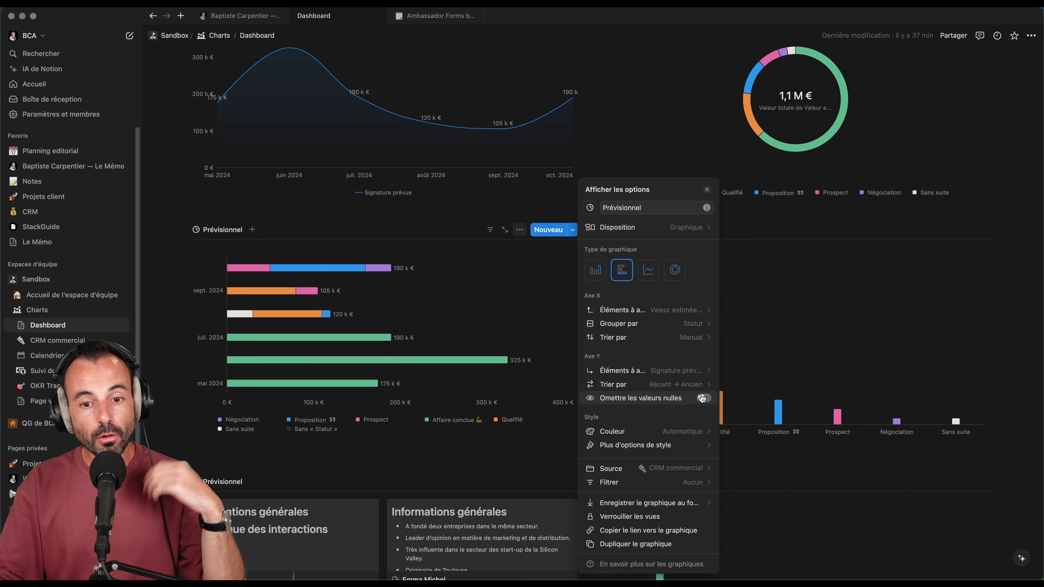
left_click(730, 202)
scroll(941, 173, "up", 4)
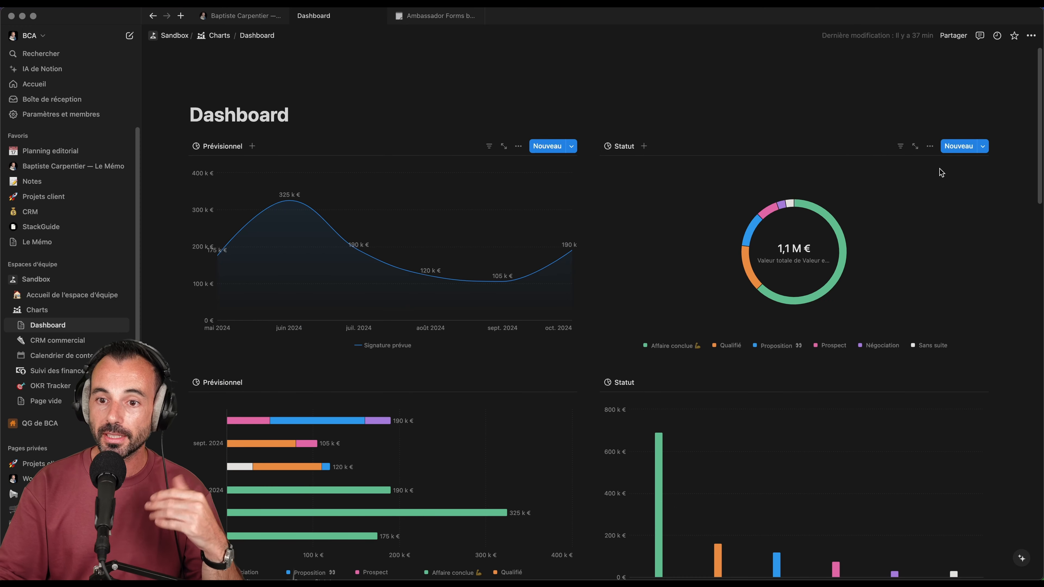
Step: Enable the Cumulatifs option on the Prévisionnel line chart's Y axis and turn it off again
left_click(931, 150)
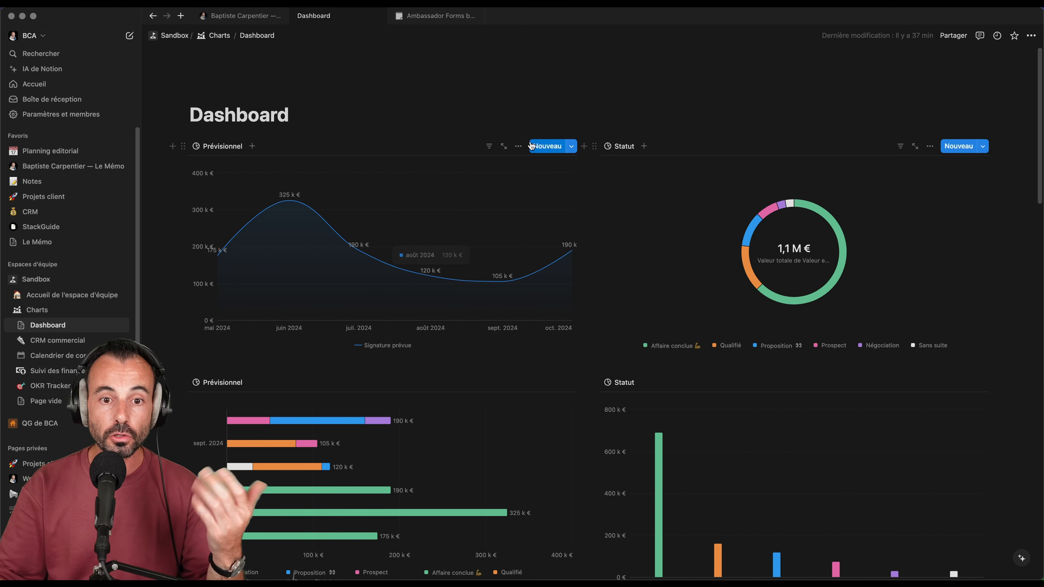
left_click(518, 148)
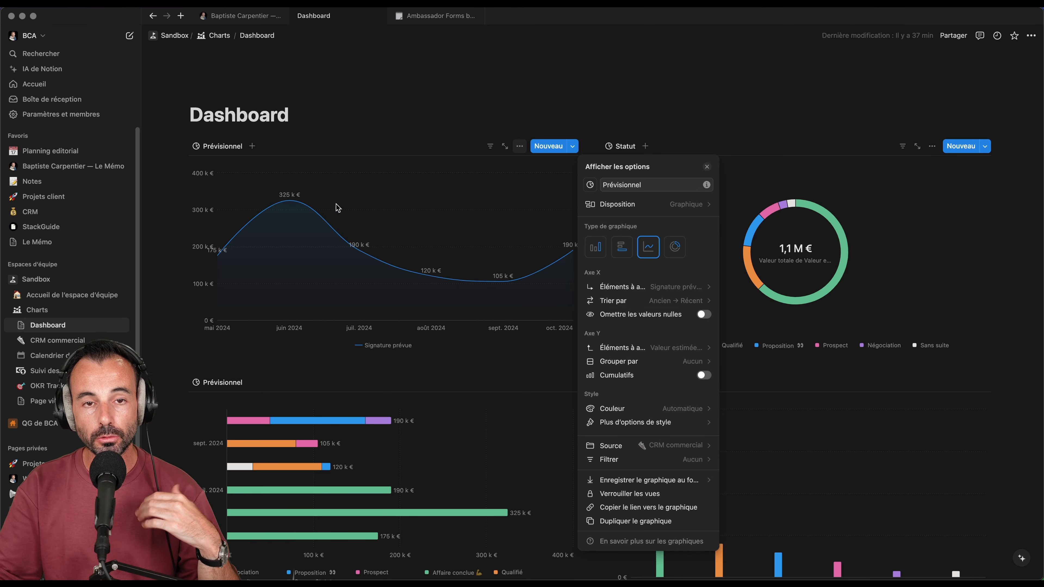
left_click(704, 375)
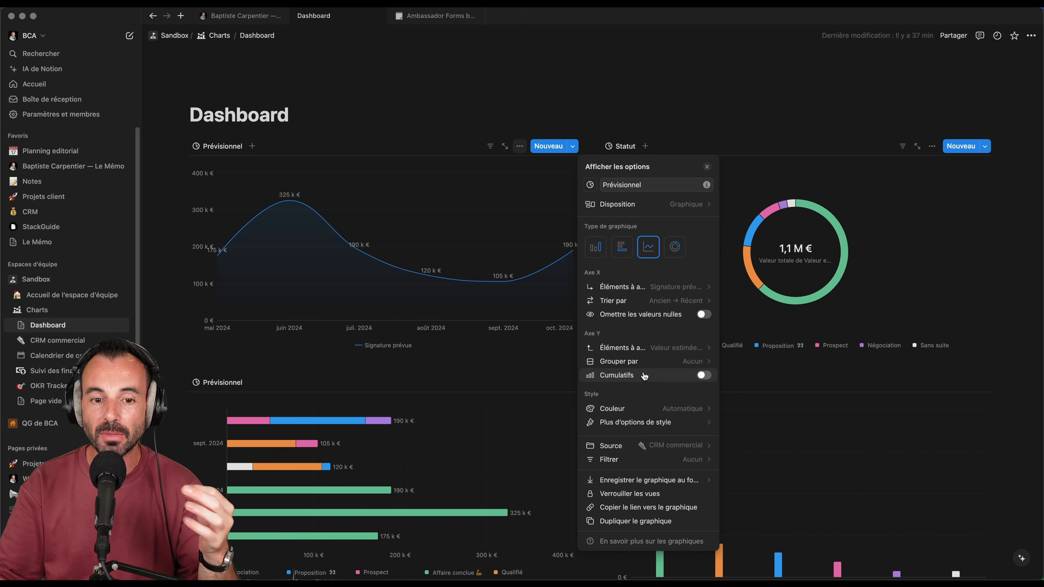
left_click(704, 375)
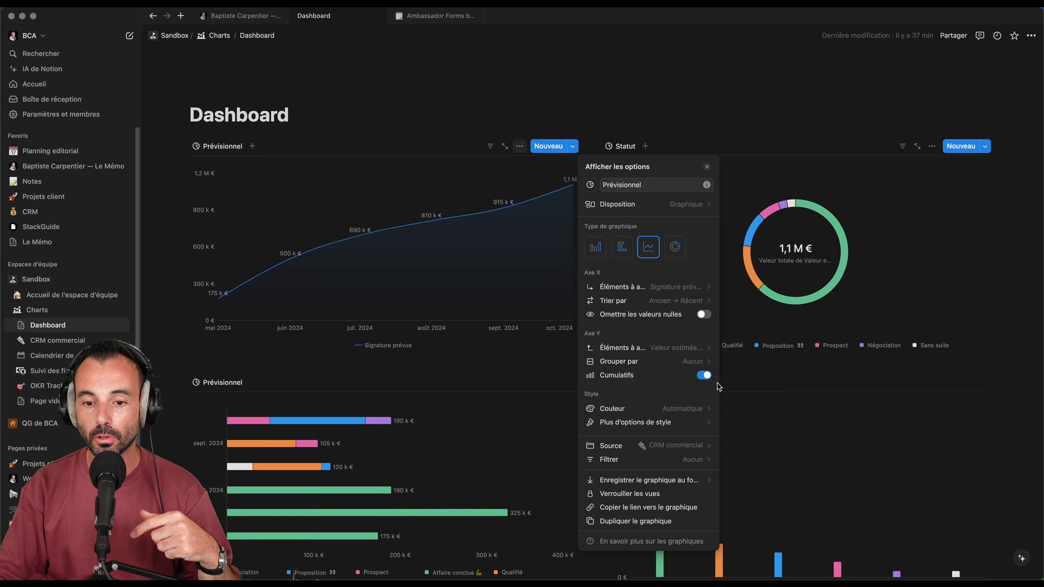
left_click(705, 376)
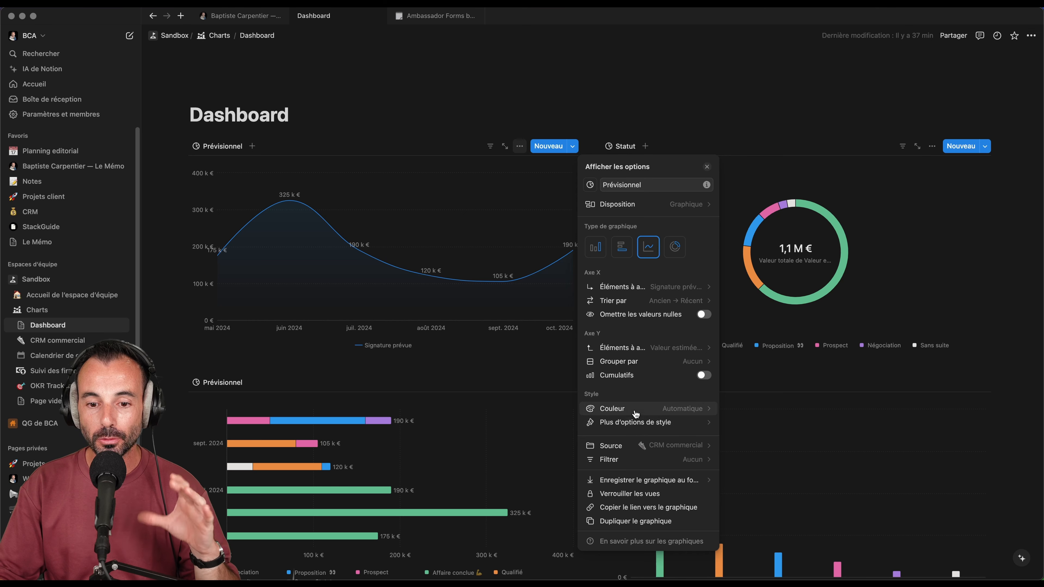
Step: Examine the Prévisionnel line chart's colour and additional style options and close its view options
left_click(654, 424)
left_click(635, 422)
left_click(627, 409)
left_click(627, 413)
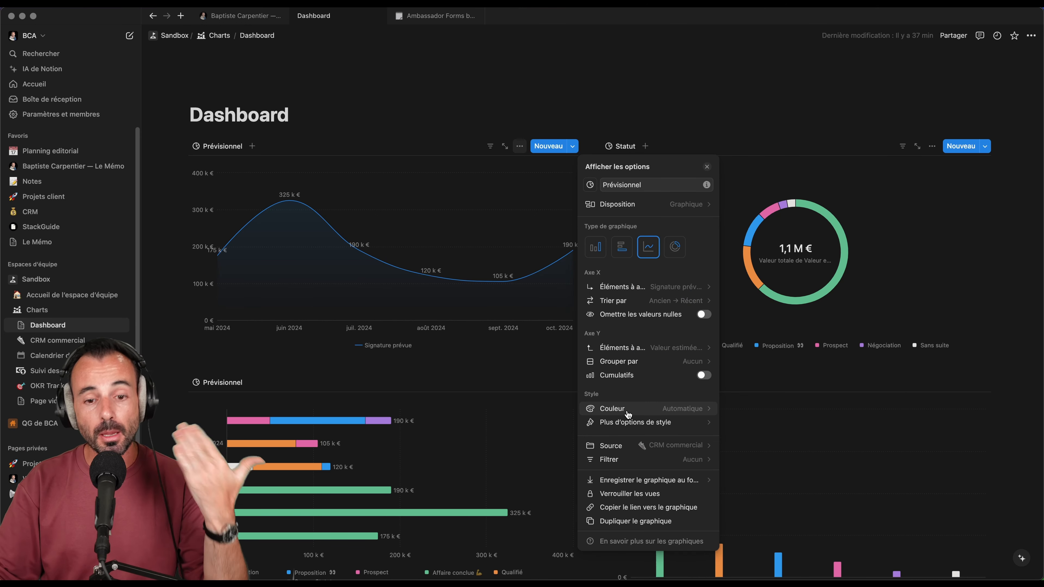
left_click(627, 413)
left_click(537, 419)
left_click(541, 406)
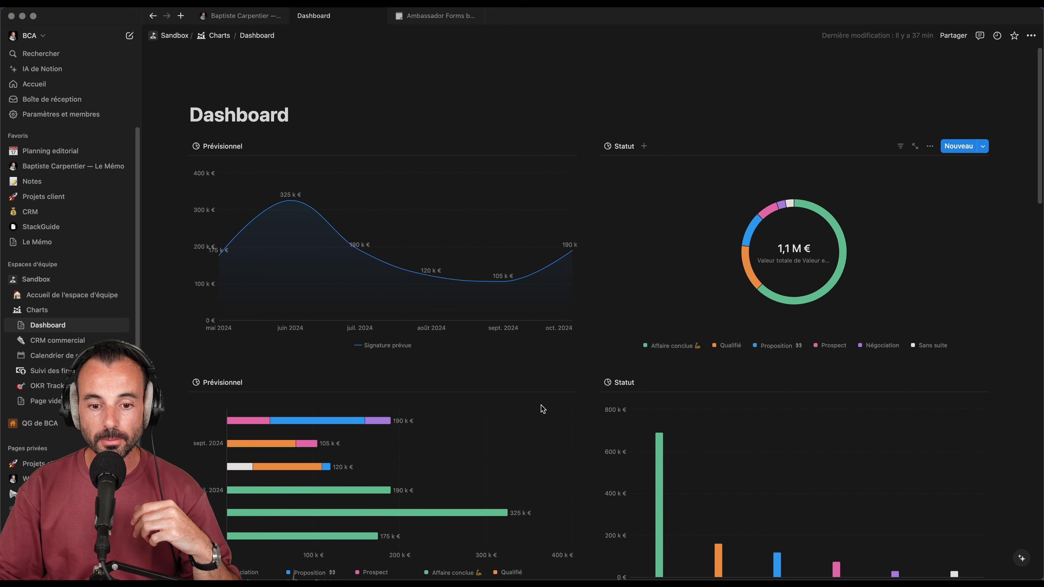
Step: Try the Bleu colour palette on the Prévisionnel bar chart and restore its colour to Automatique
left_click(518, 384)
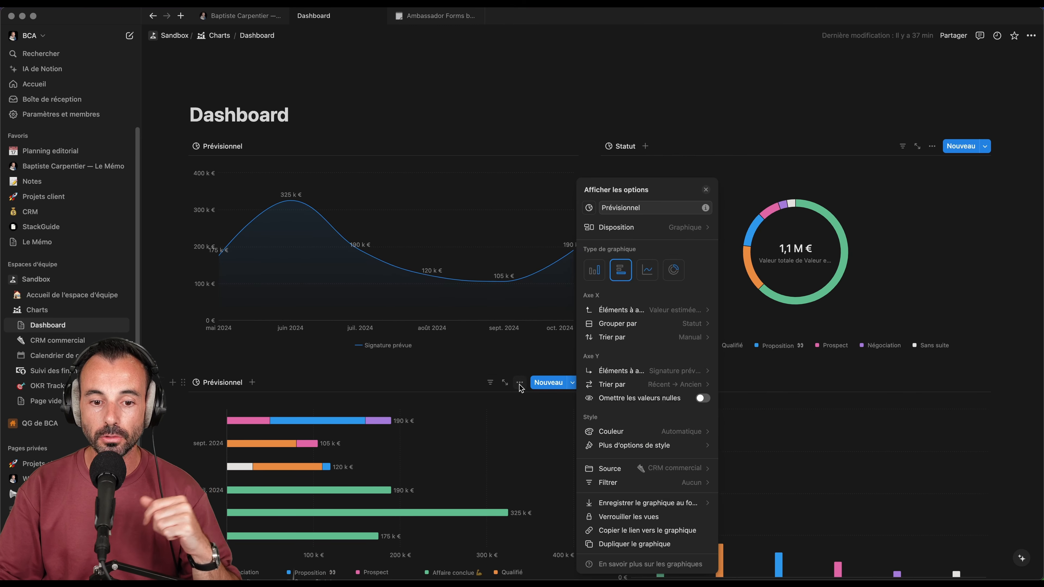
left_click(633, 435)
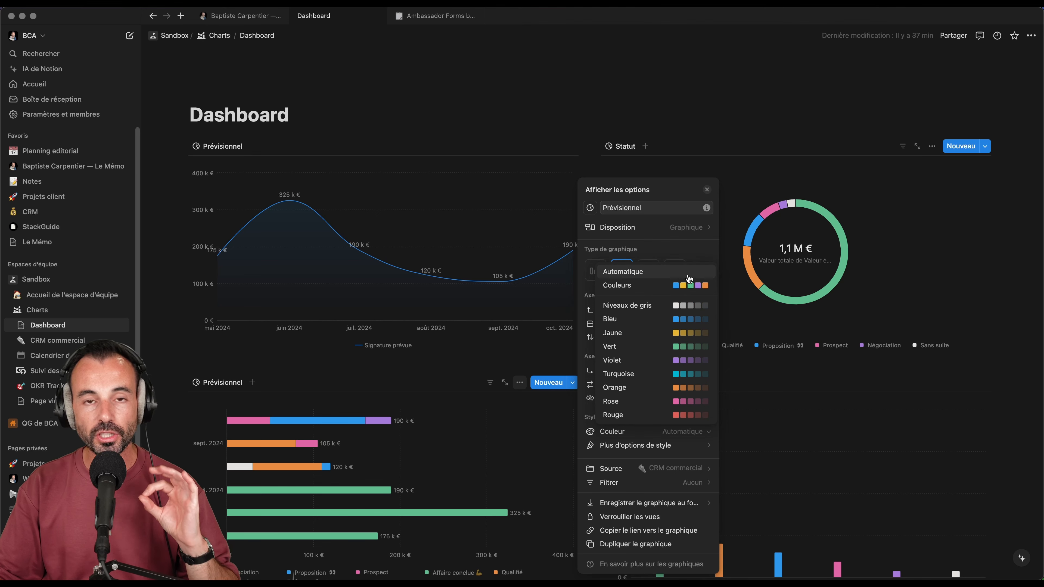
left_click(686, 319)
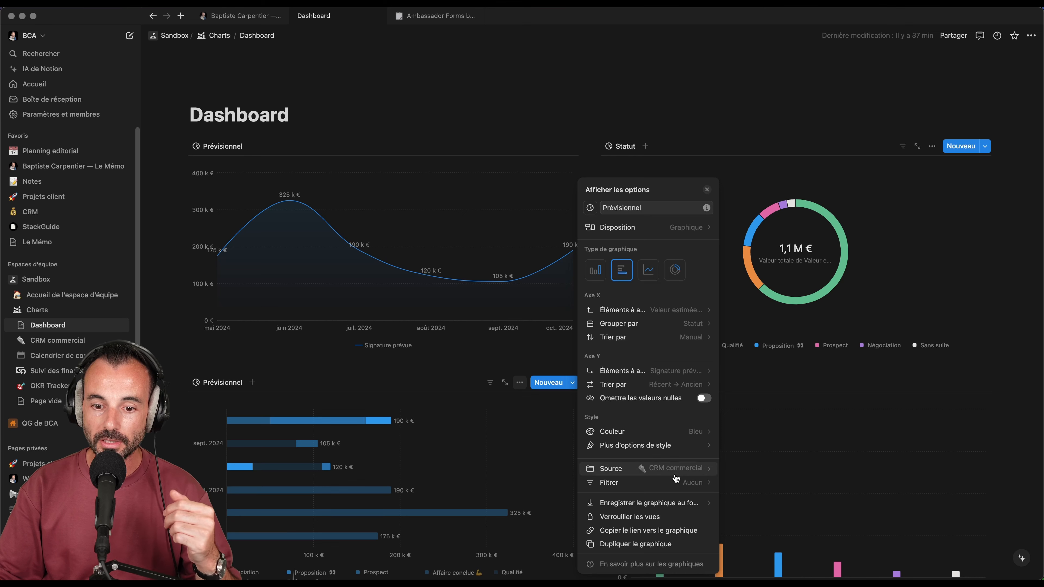
left_click(692, 427)
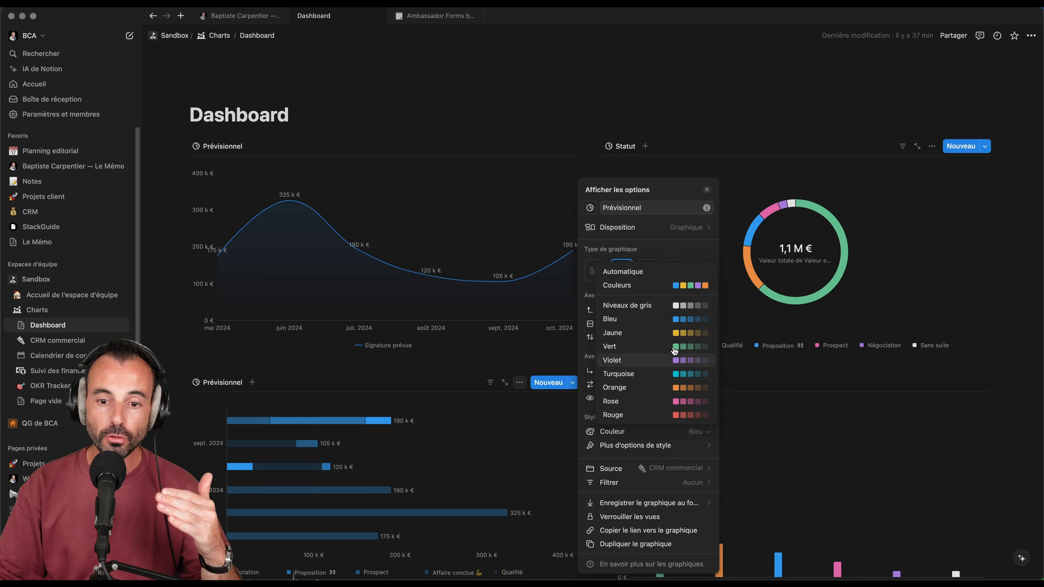
left_click(684, 271)
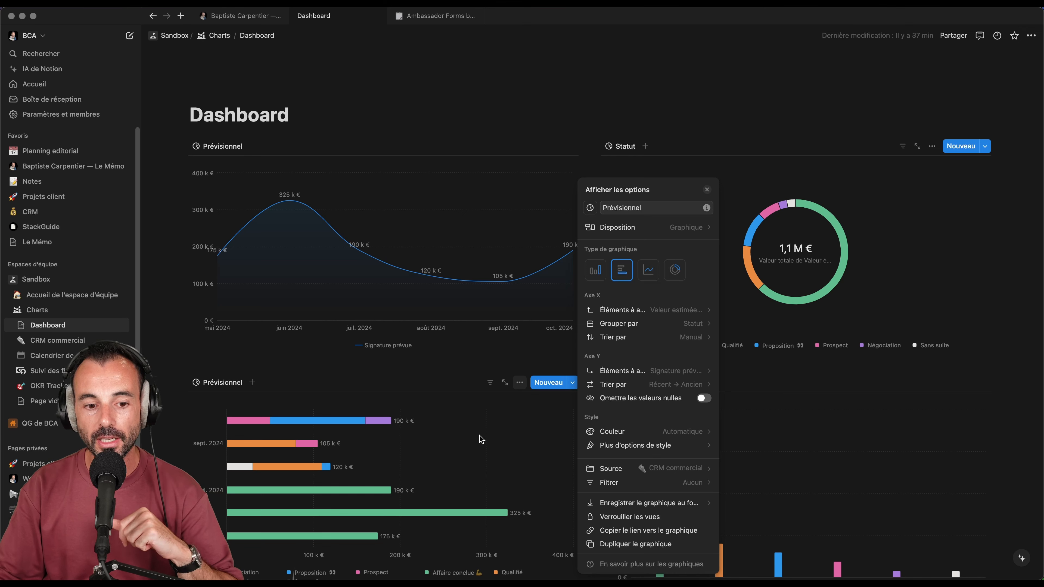
Step: Try the Petit, Grand and Très grand heights on the Prévisionnel bar chart and restore its height to Moyen
left_click(664, 448)
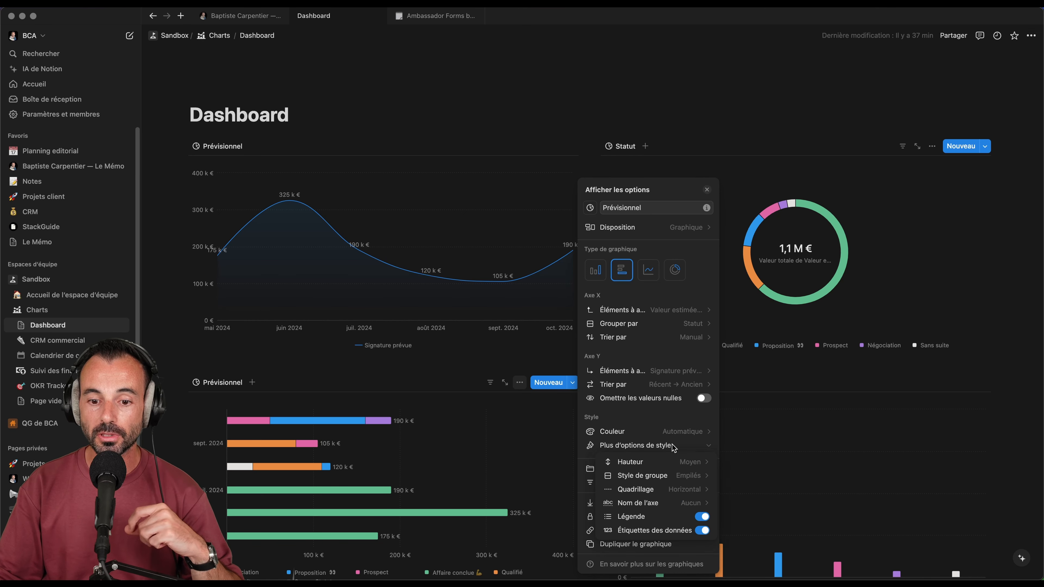
left_click(682, 461)
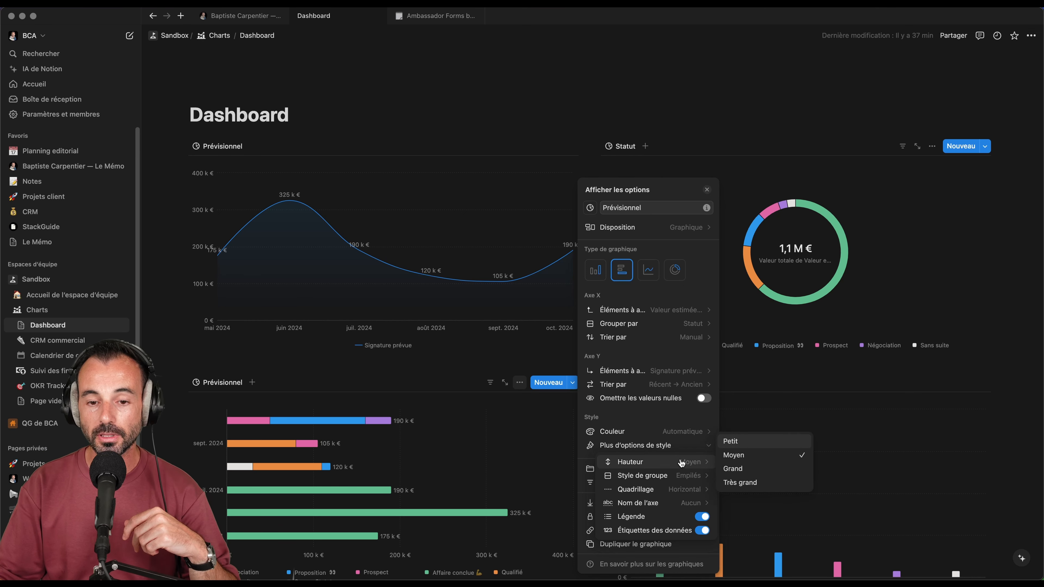
left_click(758, 444)
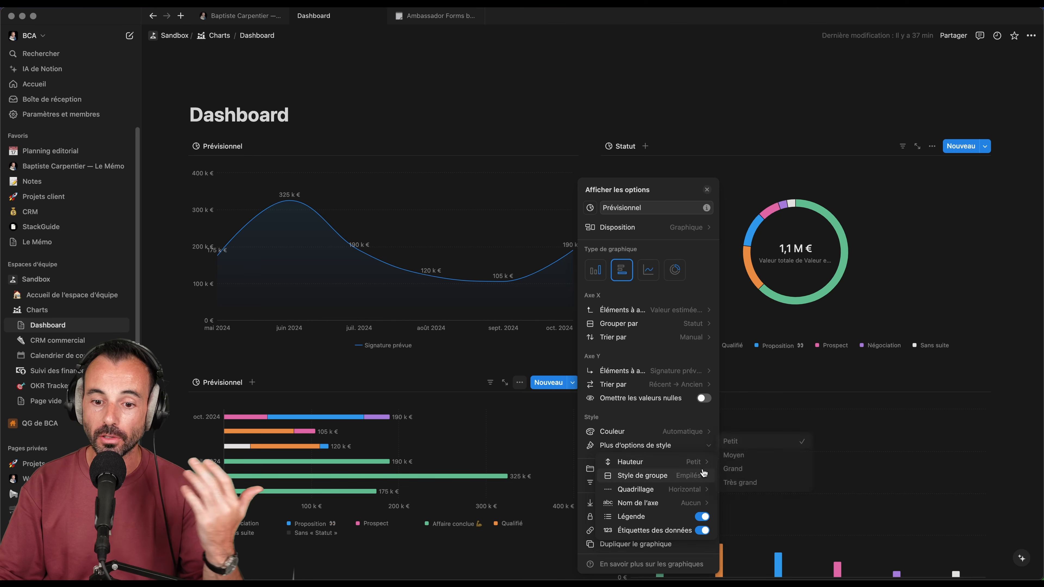
left_click(698, 462)
left_click(755, 465)
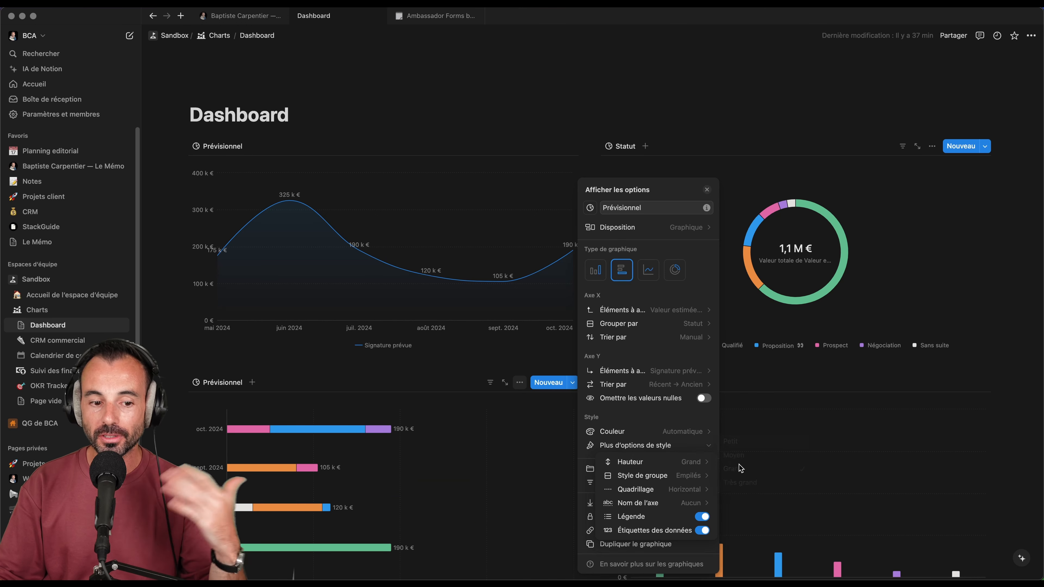
left_click(695, 462)
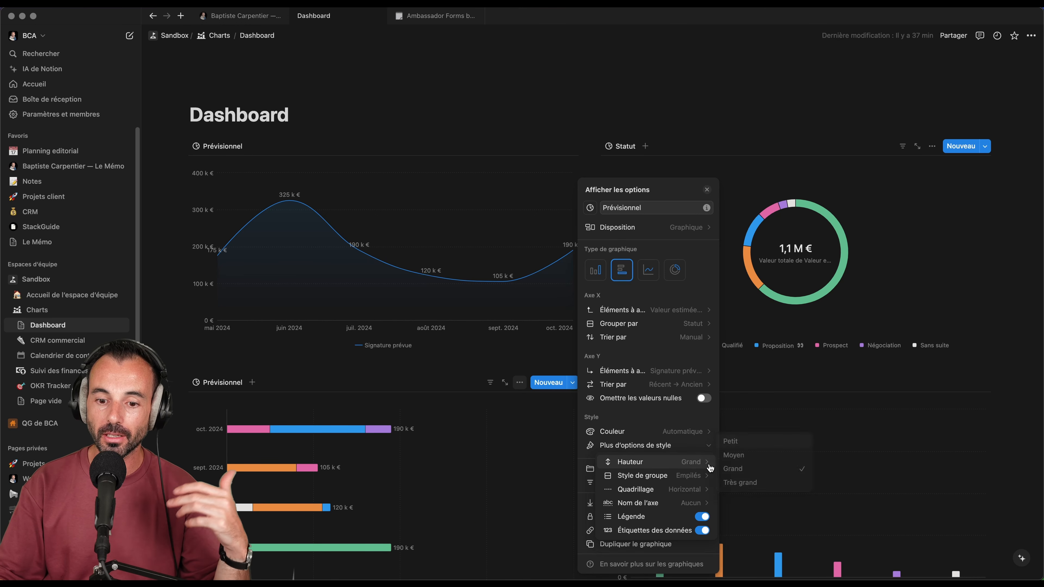
left_click(741, 483)
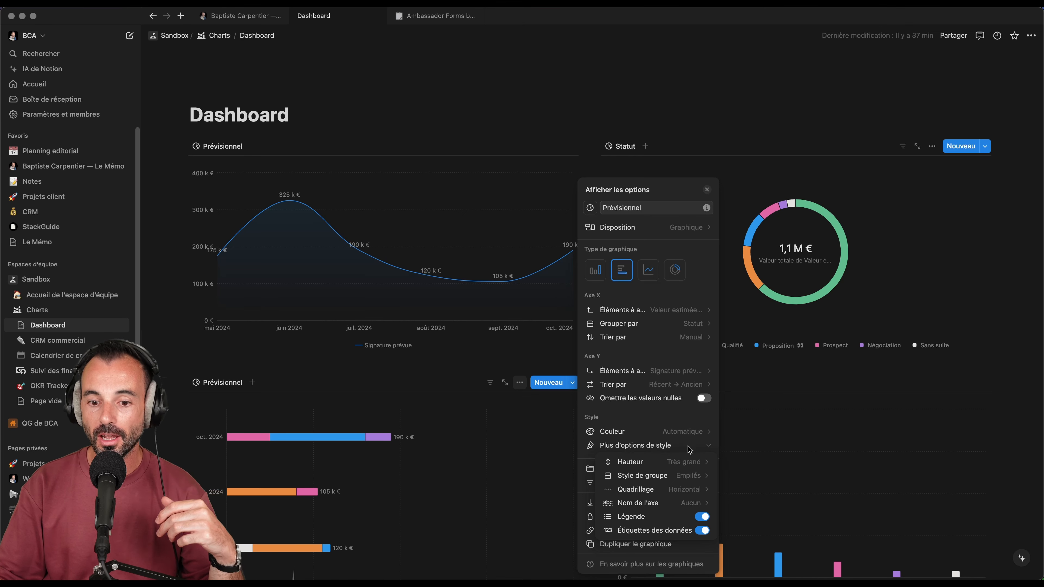
left_click(699, 462)
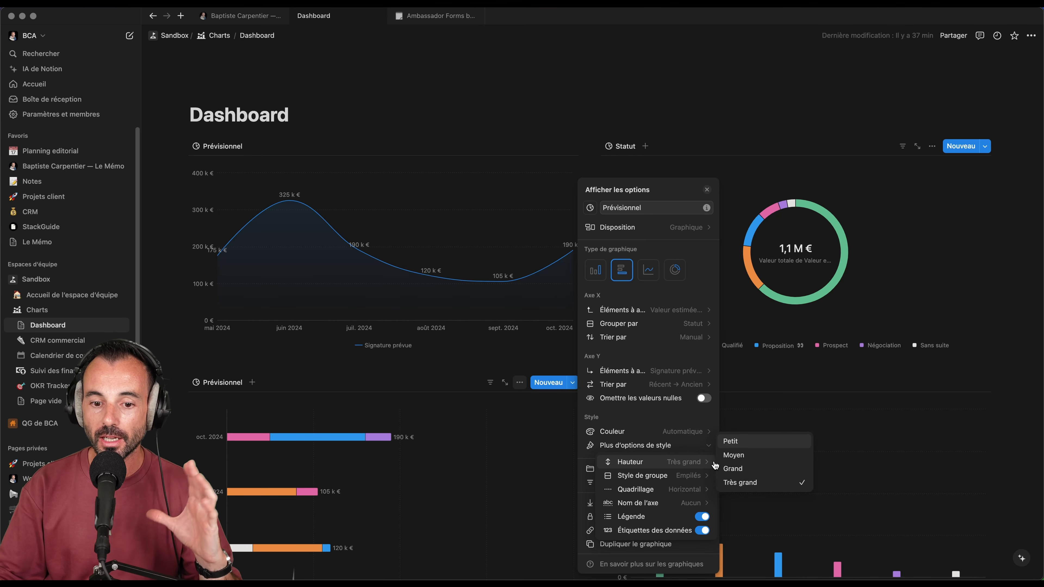
left_click(737, 460)
Step: Try the Pourcentage and Non empilés group styles on the Prévisionnel bar chart and restore the style to Empilés
left_click(694, 476)
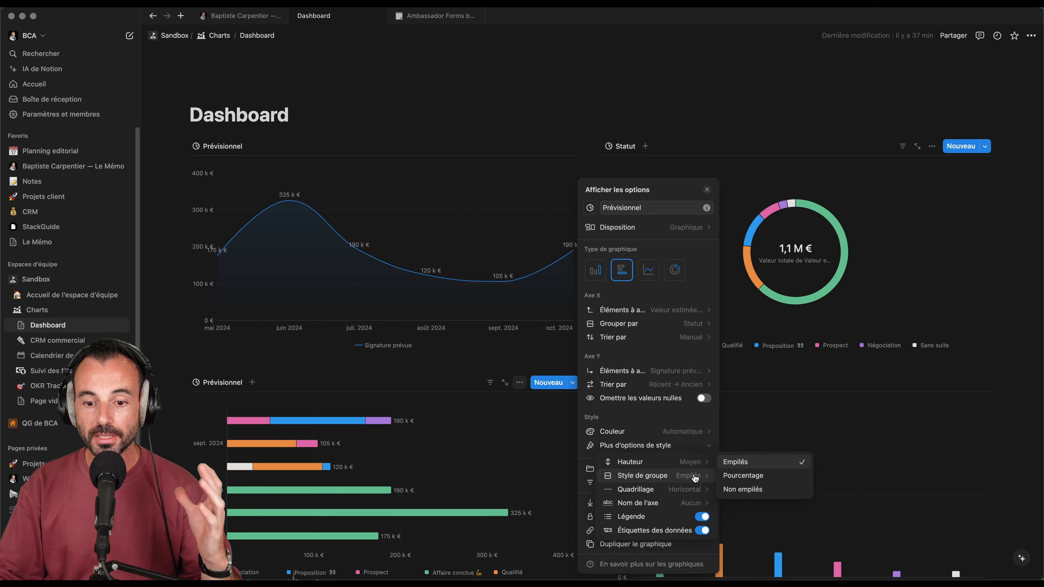
left_click(747, 477)
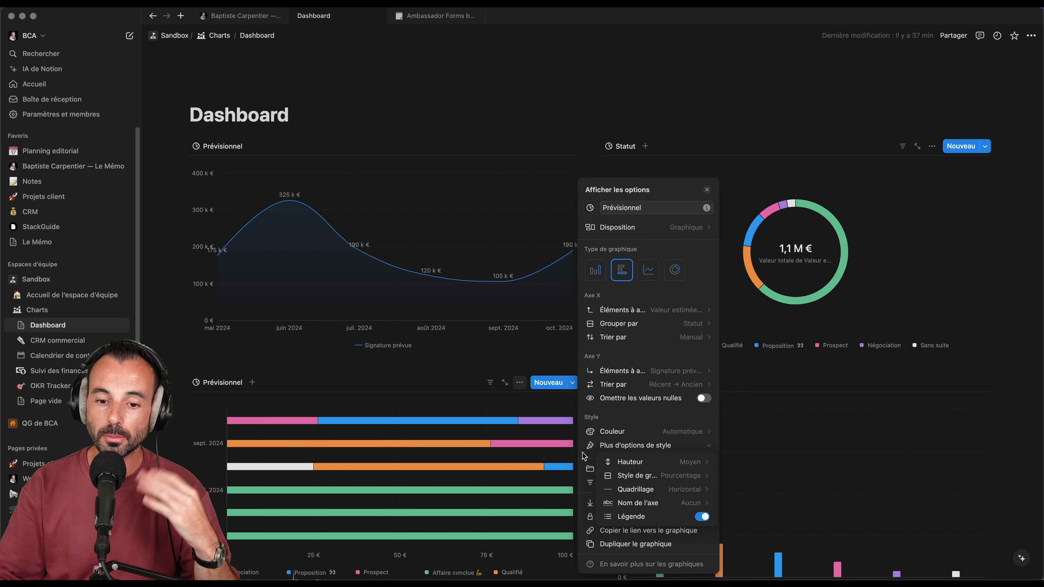
mouse_move(678, 475)
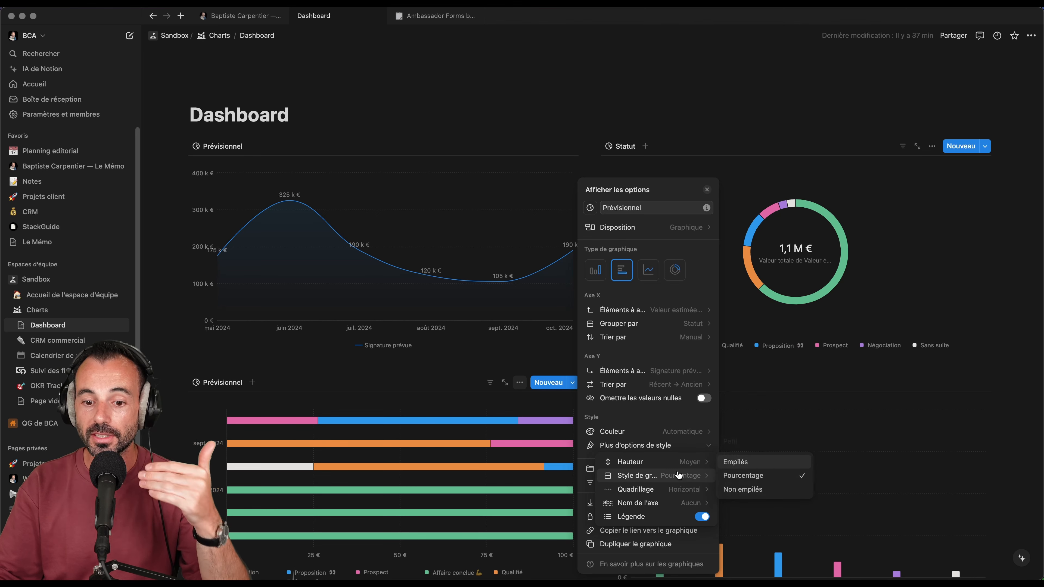
left_click(742, 489)
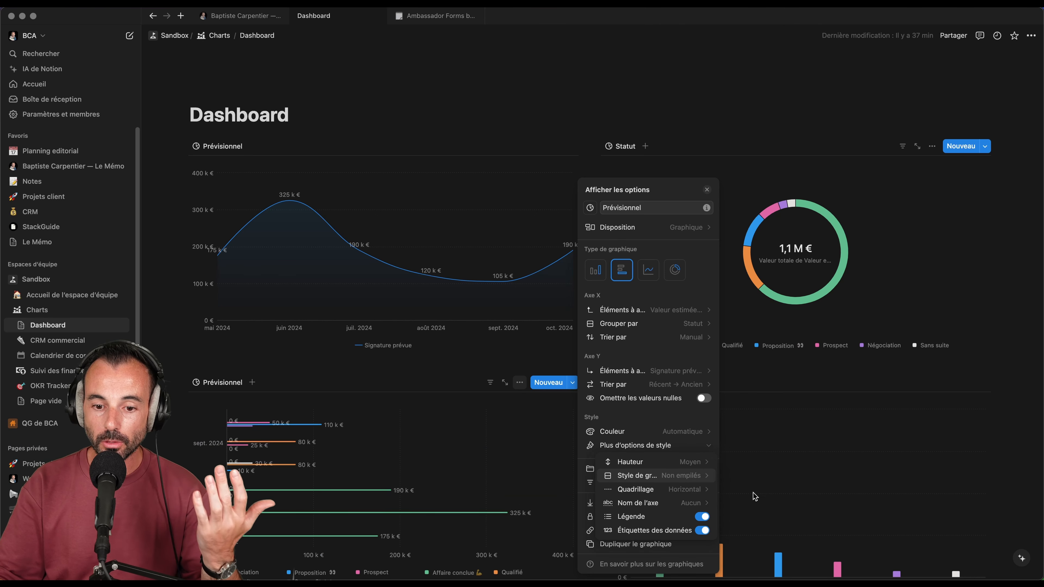
mouse_move(627, 460)
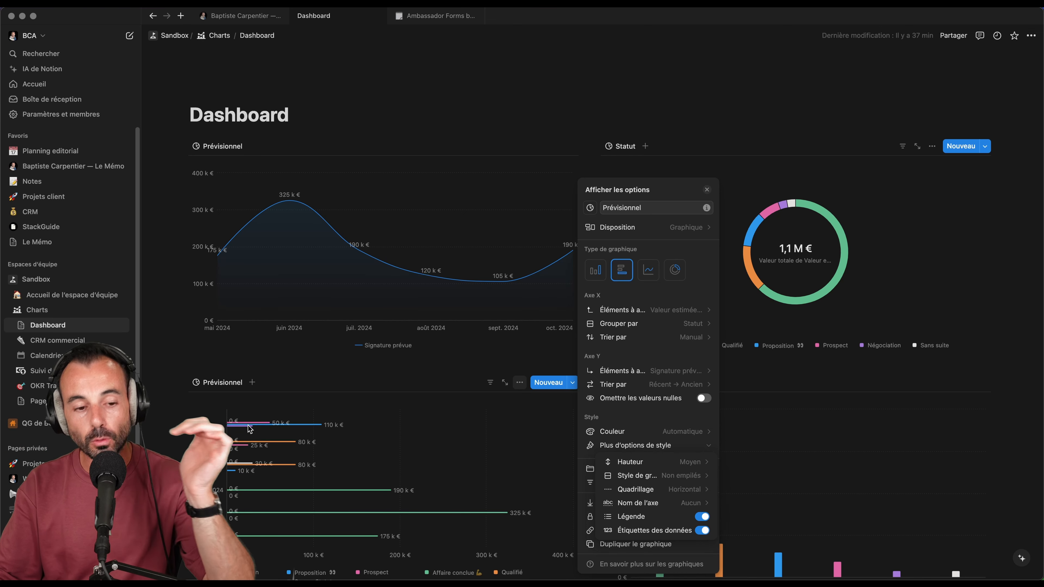
mouse_move(676, 479)
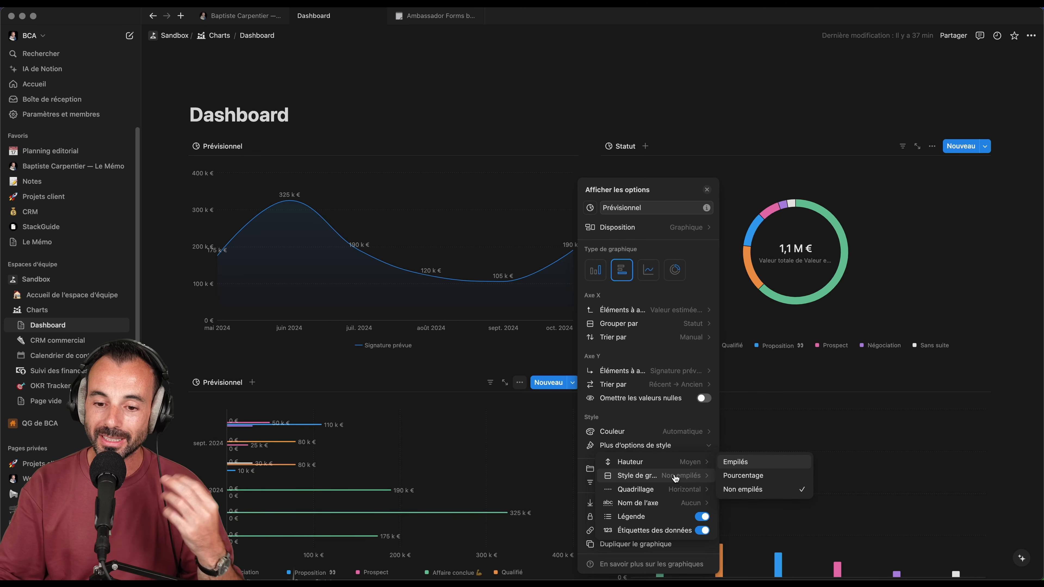
left_click(743, 475)
mouse_move(699, 475)
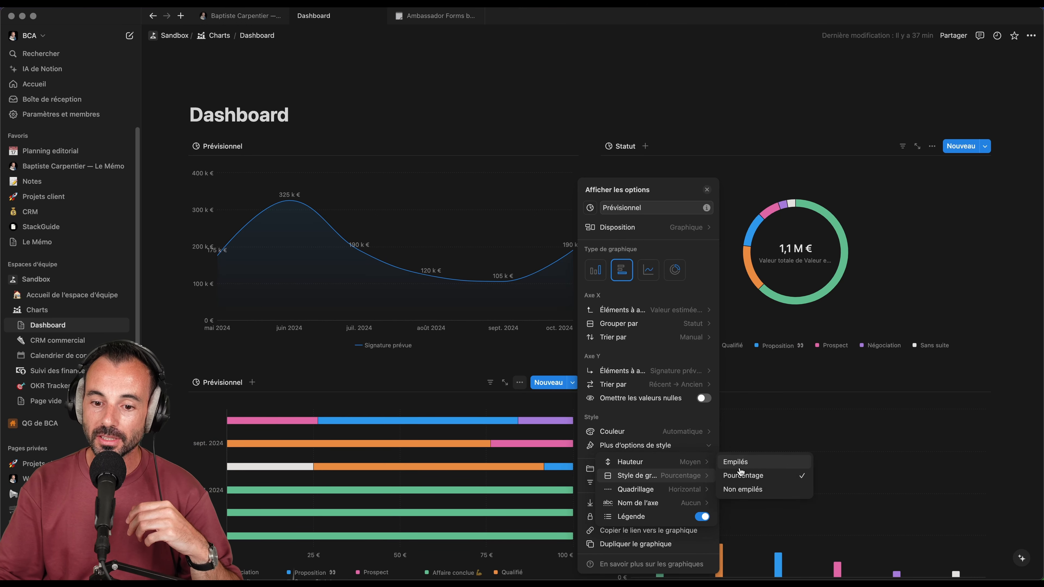
left_click(739, 464)
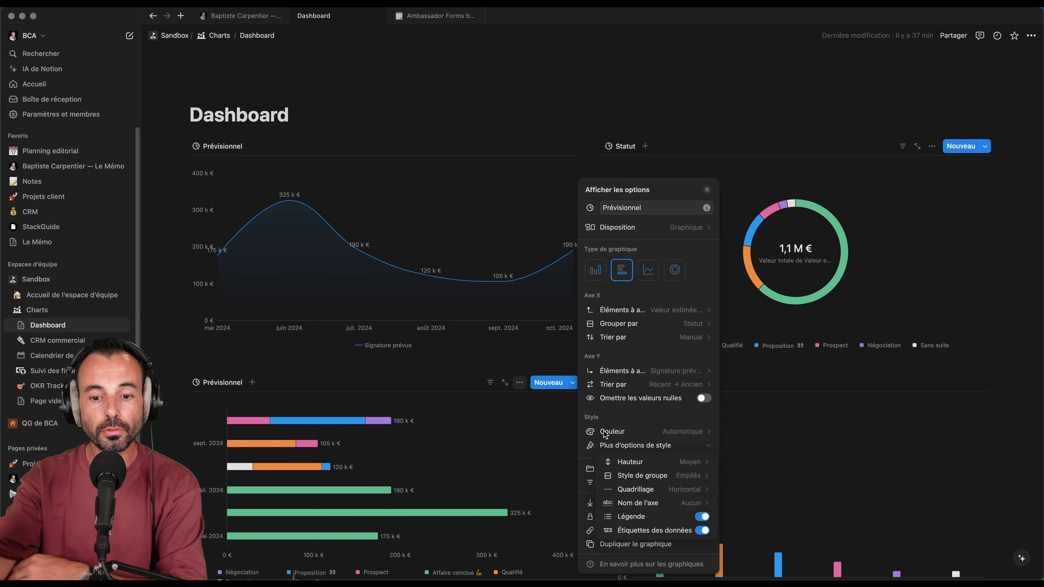
Step: Set the Prévisionnel bar chart's Quadrillage to Vertical and finally to Les deux, and close the view options
mouse_move(673, 490)
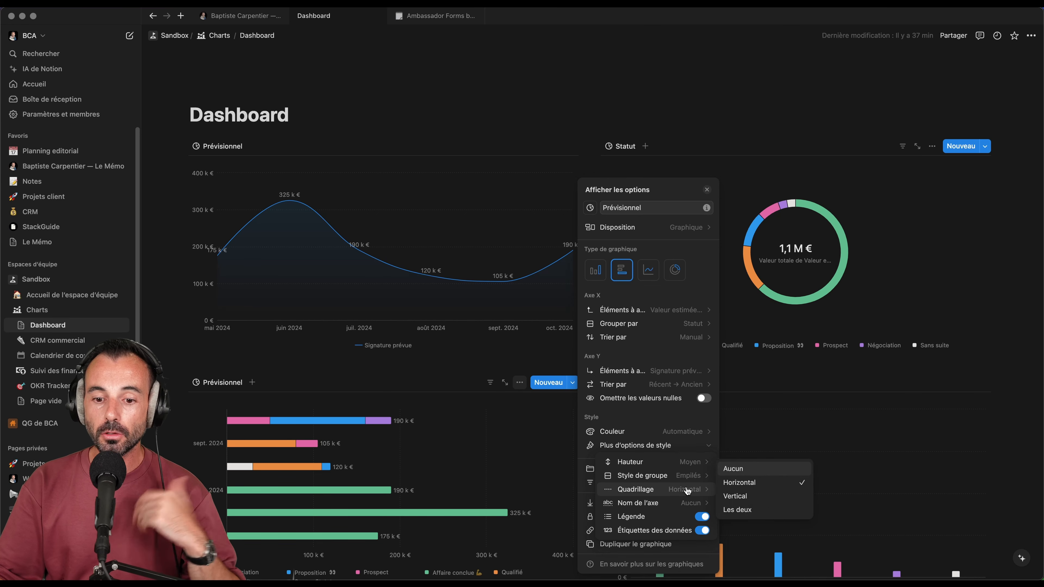
left_click(765, 498)
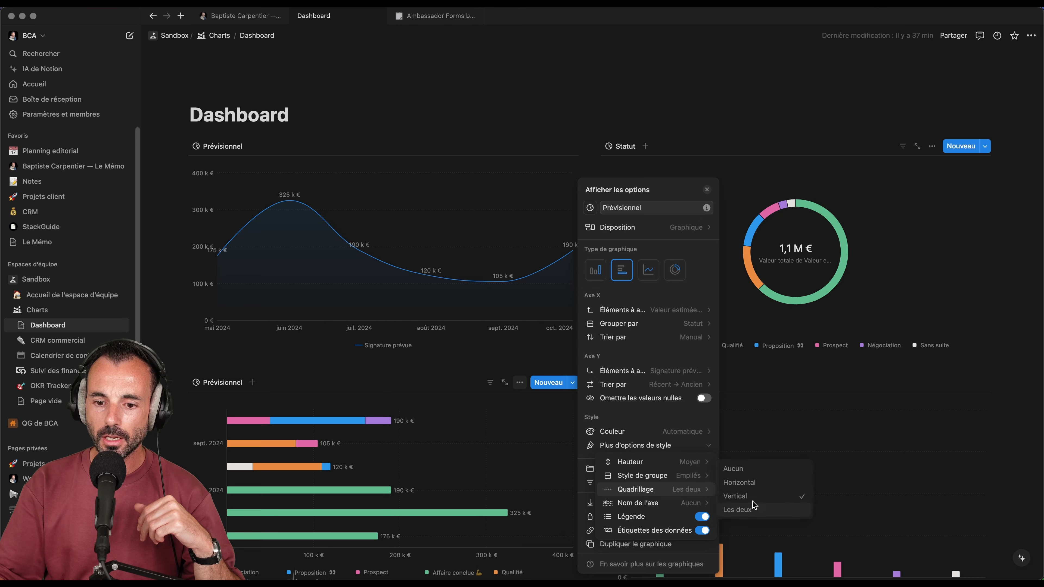
left_click(496, 444)
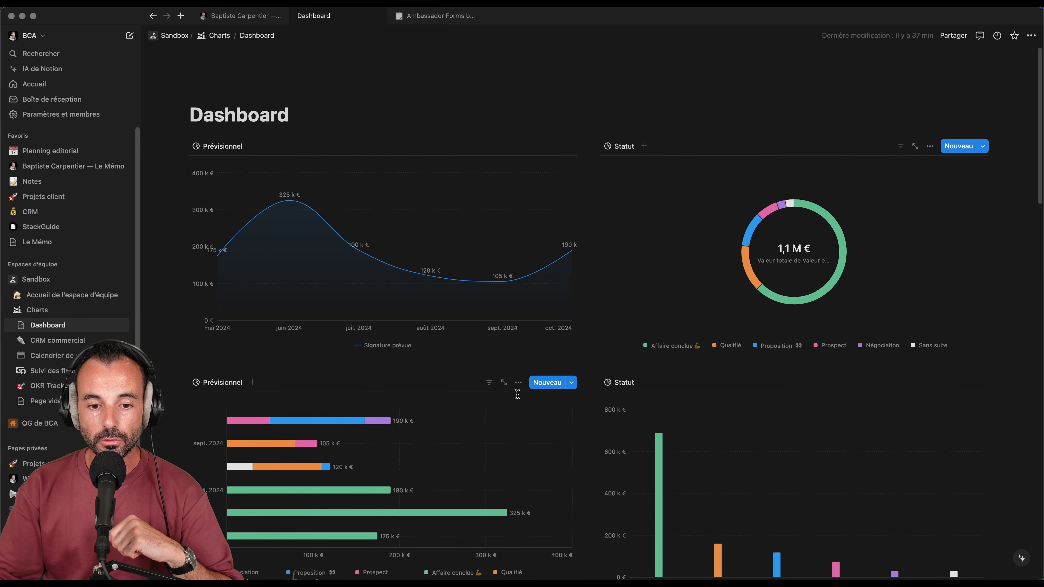
Step: Show the axis names on both axes of the Prévisionnel bar chart by setting Nom de l'axe to Les deux
left_click(519, 382)
left_click(701, 446)
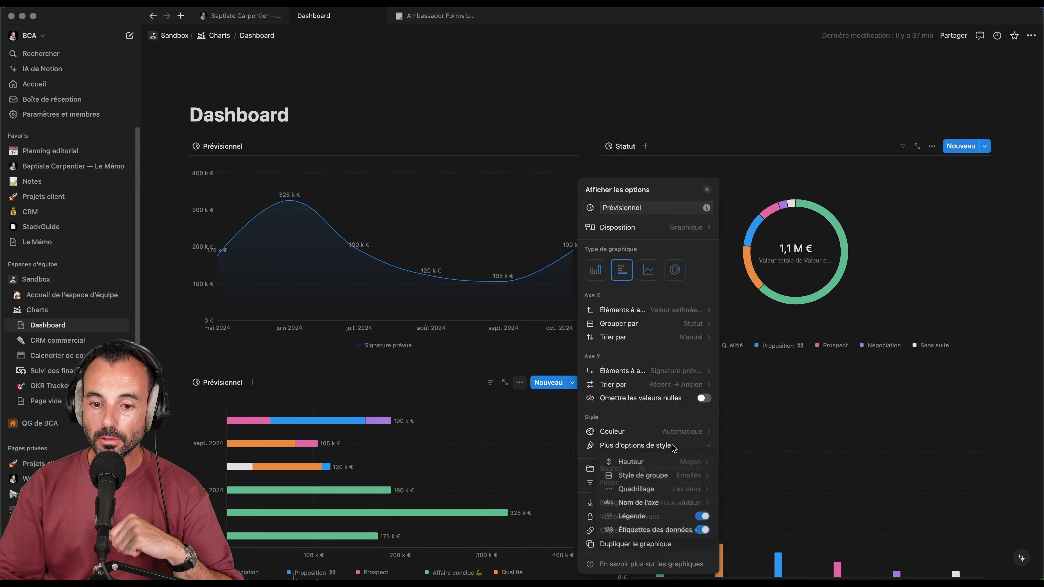
mouse_move(689, 496)
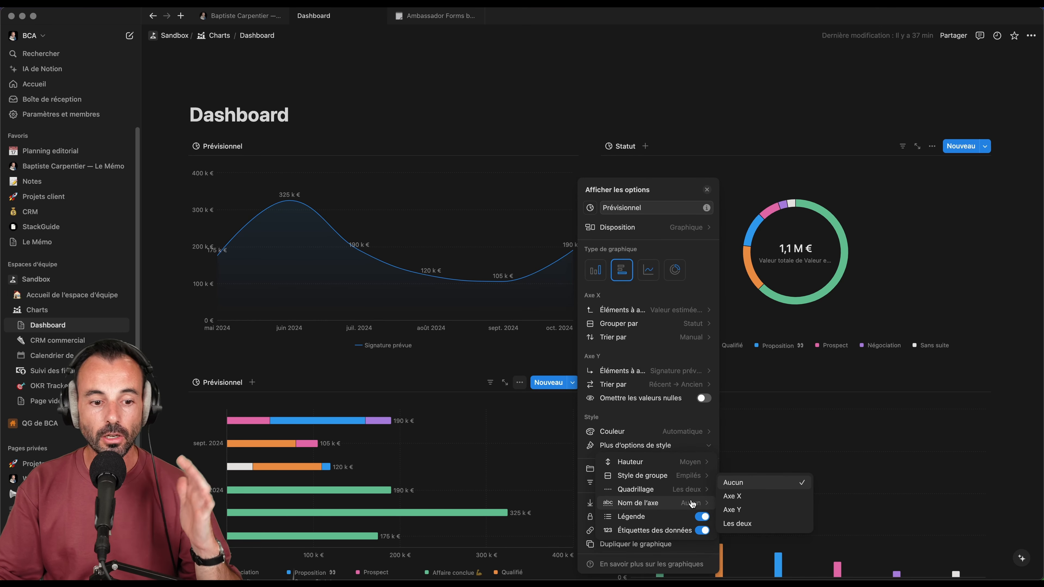
left_click(737, 523)
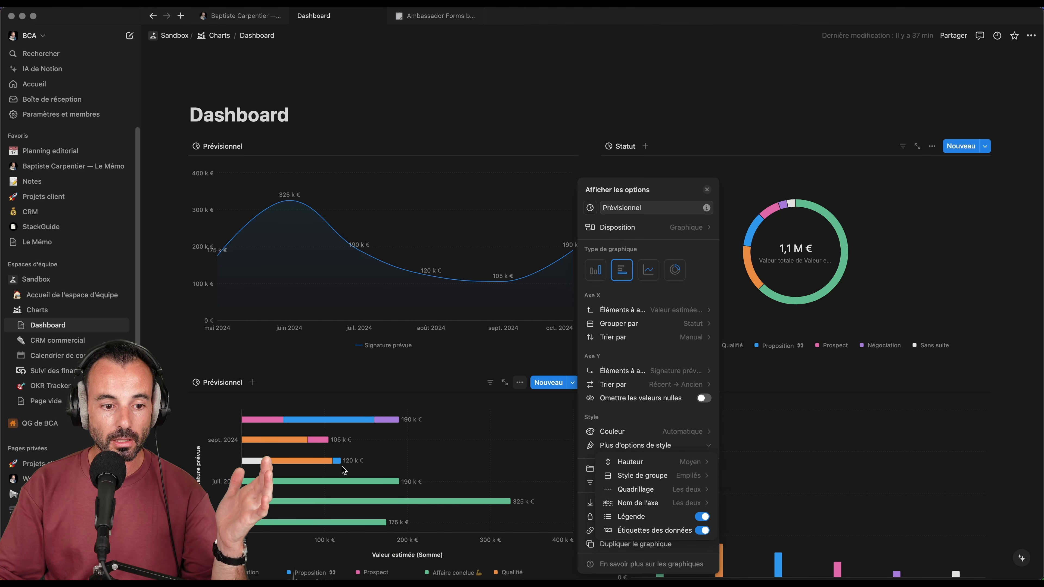
Step: Remove the axis names from the Prévisionnel bar chart by setting Nom de l'axe to Aucun
left_click(373, 557)
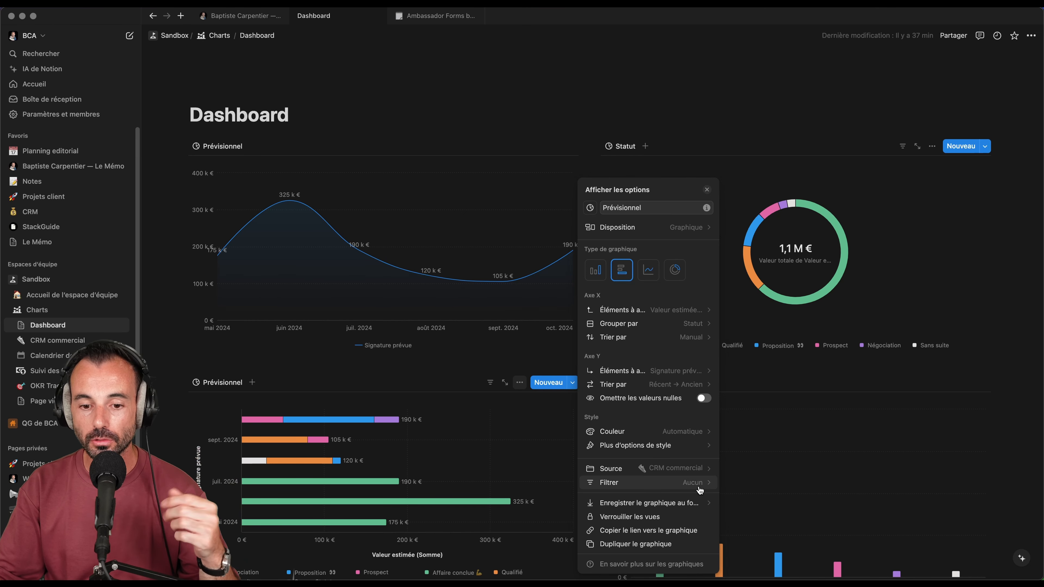
left_click(696, 442)
mouse_move(693, 503)
left_click(736, 483)
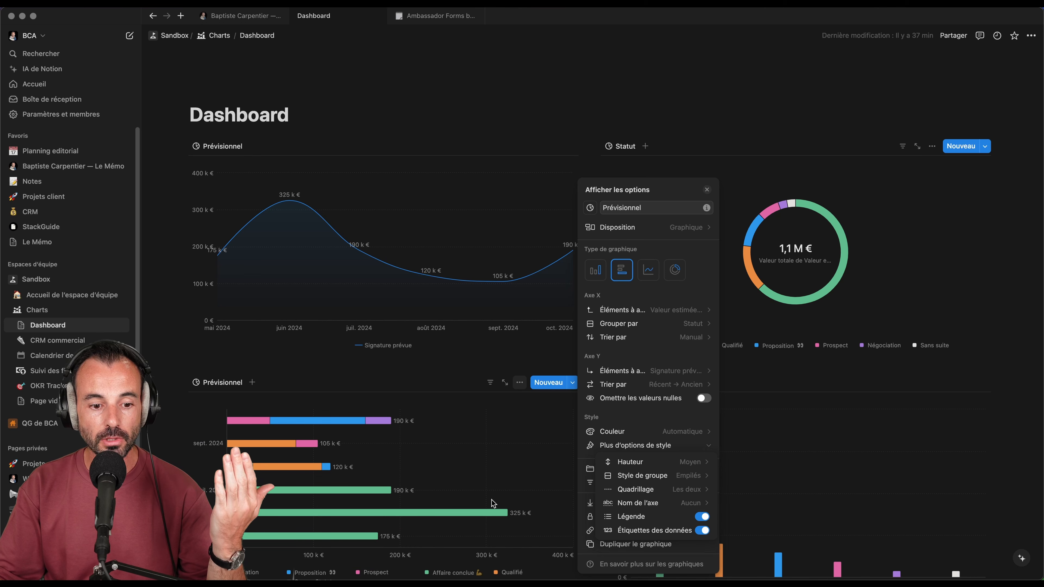
Step: Close the view options, hide the Proposition series through the Prévisionnel bar chart's legend, and show it again
left_click(305, 530)
scroll(246, 432, "down", 5)
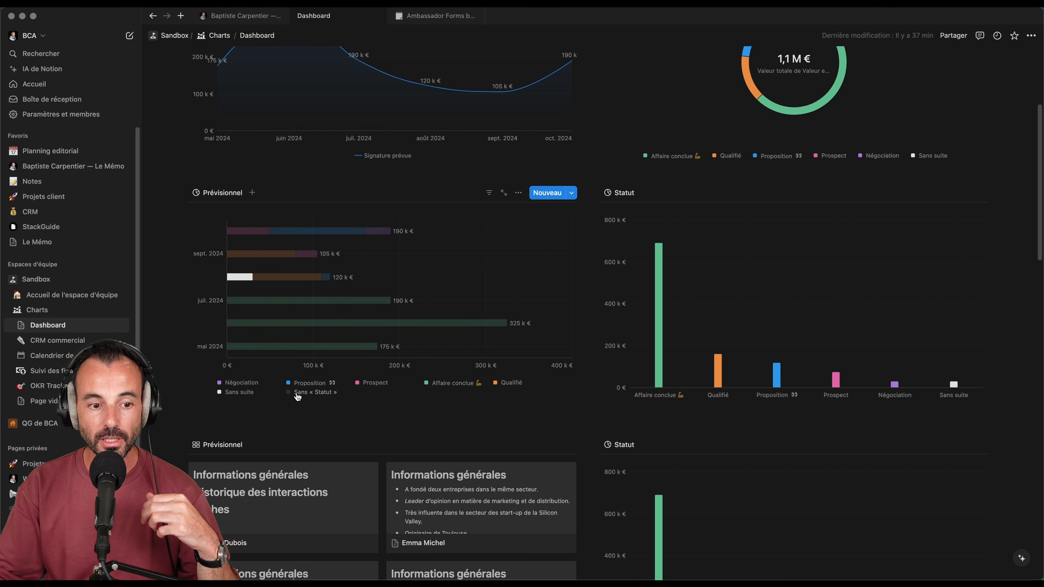
left_click(311, 384)
left_click(311, 383)
Step: Turn Étiquettes des données off and back on for the Prévisionnel bar chart, and close its view options
left_click(518, 192)
left_click(636, 445)
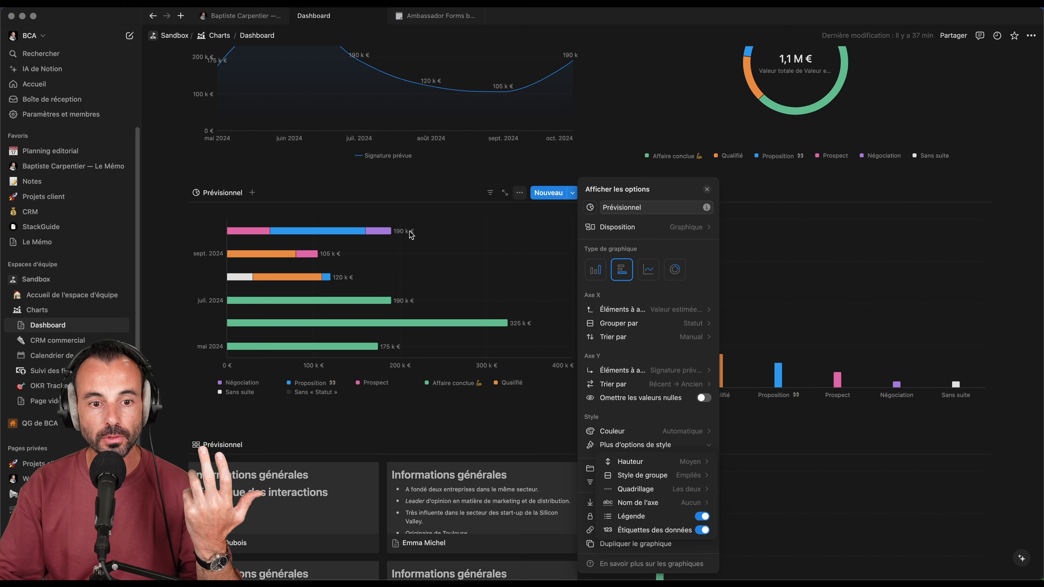
left_click(702, 530)
left_click(702, 530)
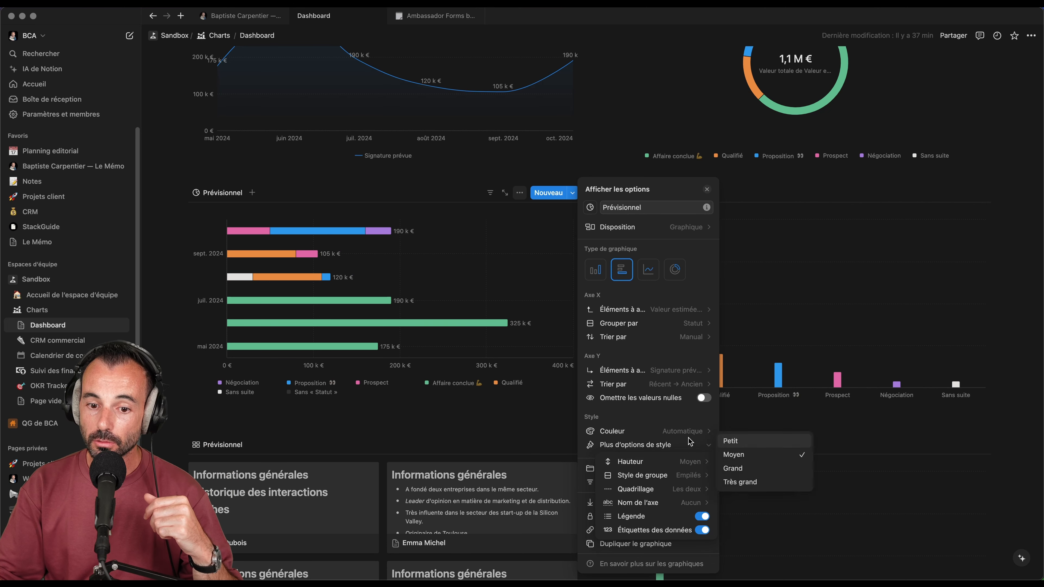
left_click(688, 446)
left_click(781, 288)
Step: Review the additional style options and Hauteur choices of the Statut donut chart, and bring up the Prévisionnel bar chart's view options
scroll(793, 267, "up", 5)
left_click(932, 142)
left_click(962, 357)
left_click(983, 374)
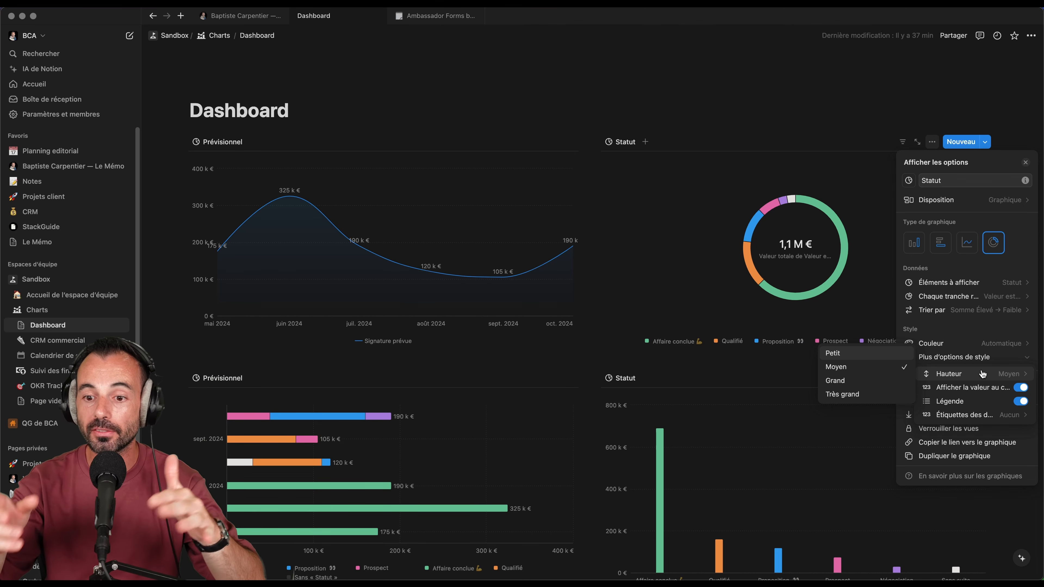
left_click(517, 383)
left_click(531, 392)
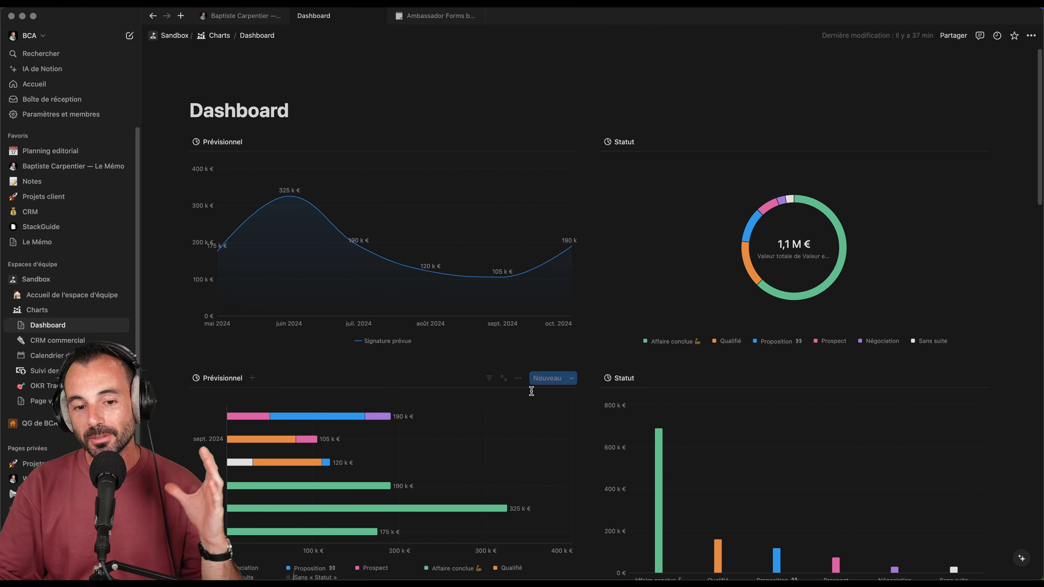
left_click(520, 380)
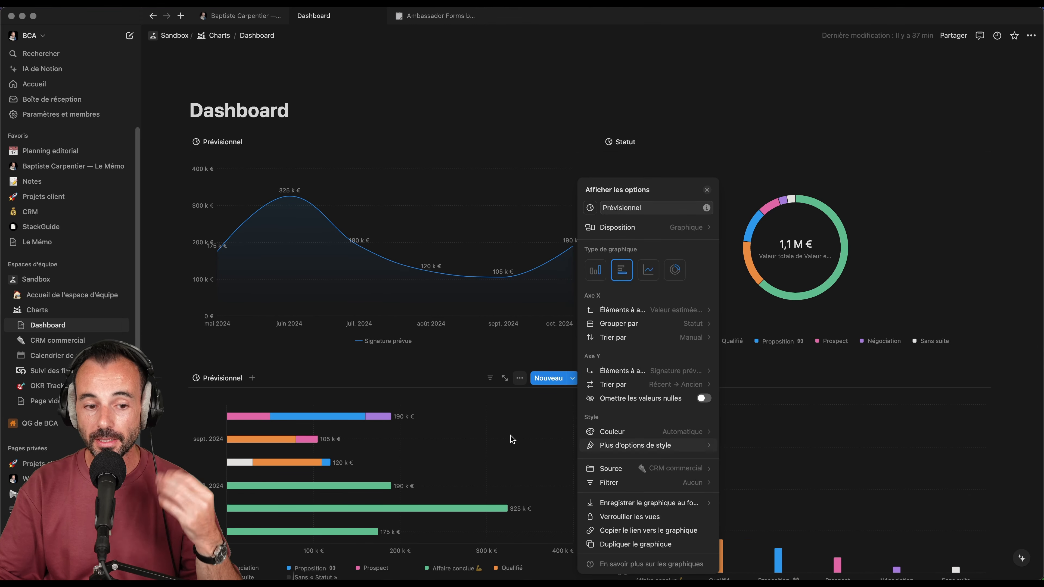
Step: Open the CRM commercial database and compare the Statut filters behind its Stat commande and Prévisionnel charts
left_click(50, 340)
left_click(51, 340)
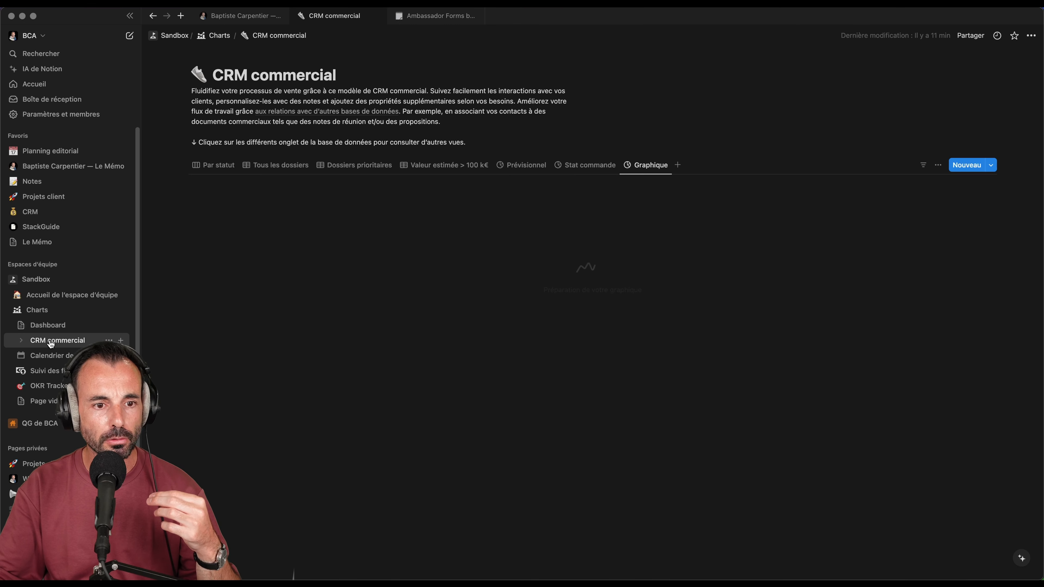
left_click(592, 172)
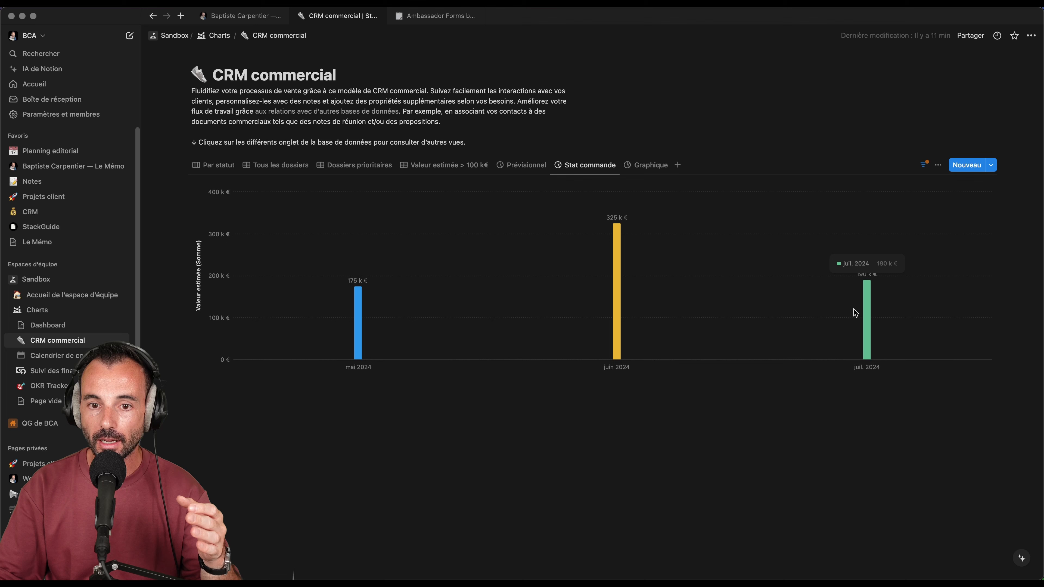
left_click(942, 166)
left_click(912, 469)
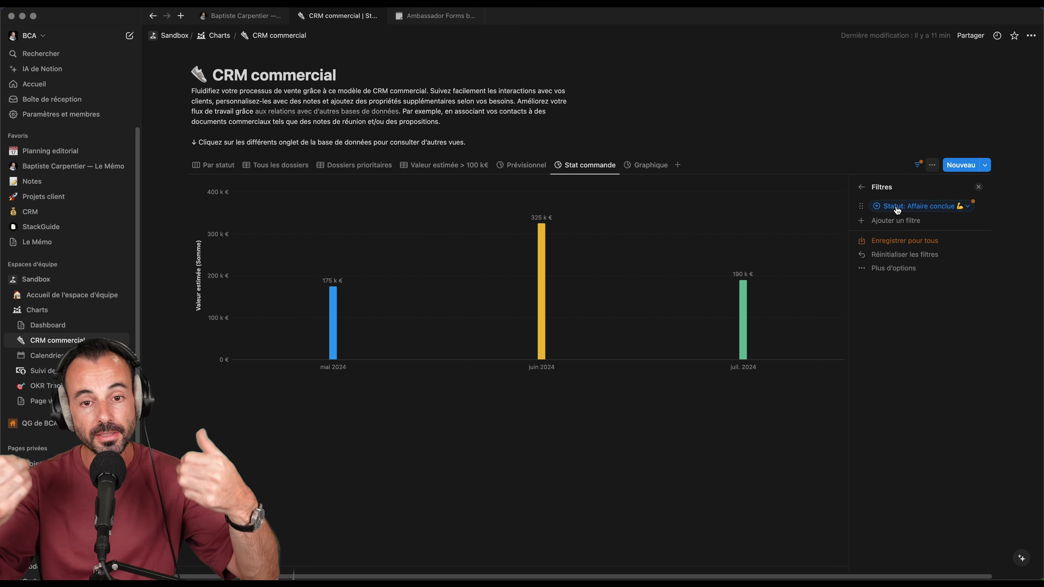
left_click(651, 165)
left_click(530, 170)
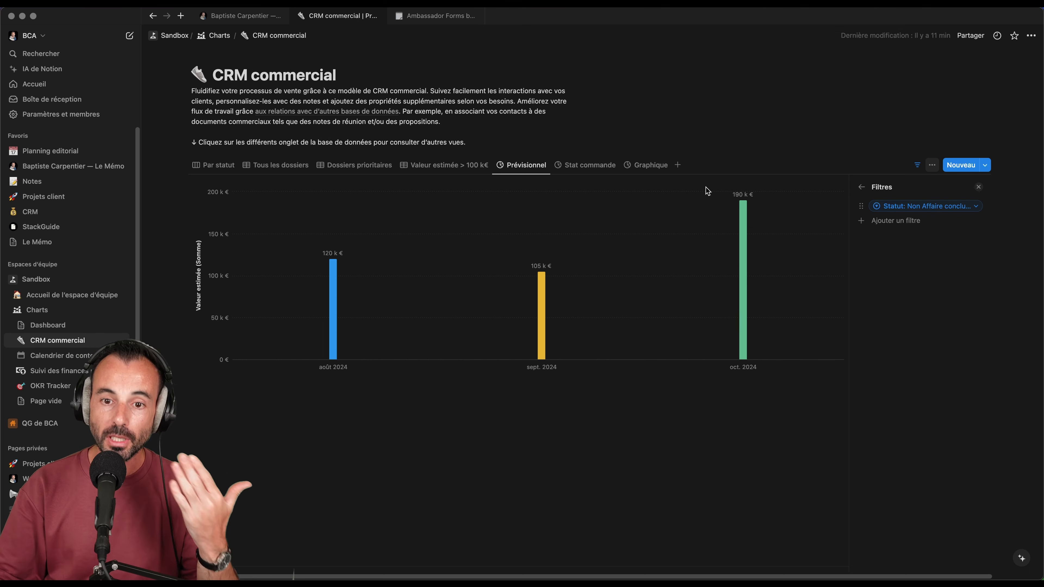
left_click(580, 165)
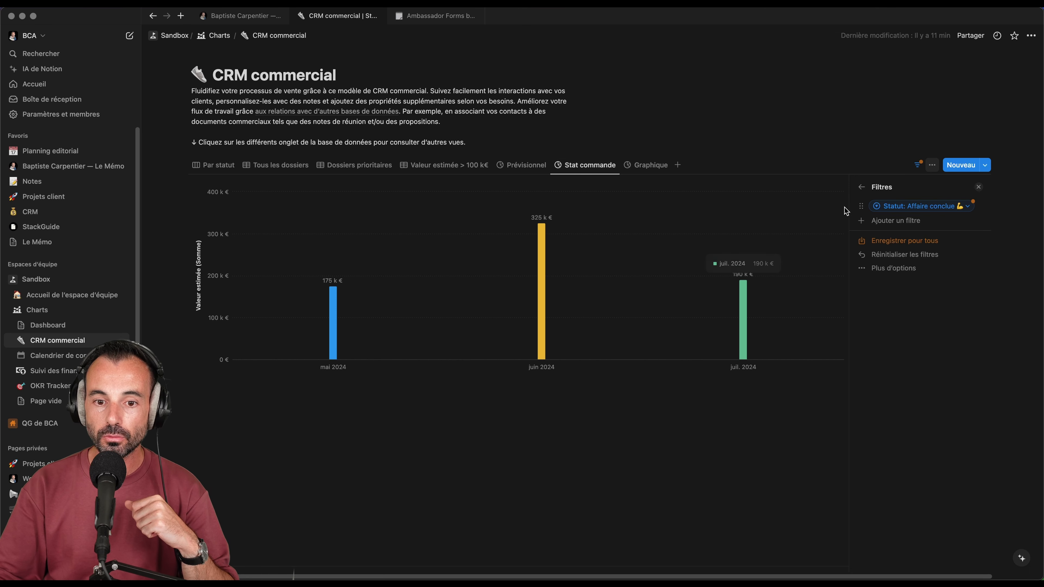
Step: Turn on Courbe lissée for the line chart in the CRM commercial database's Graphique view
left_click(649, 165)
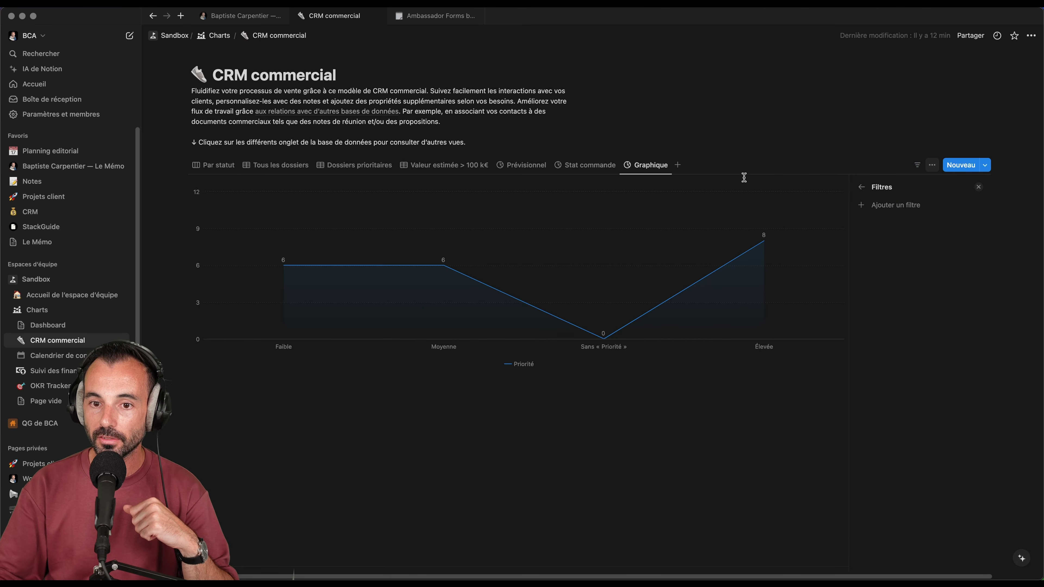
left_click(932, 166)
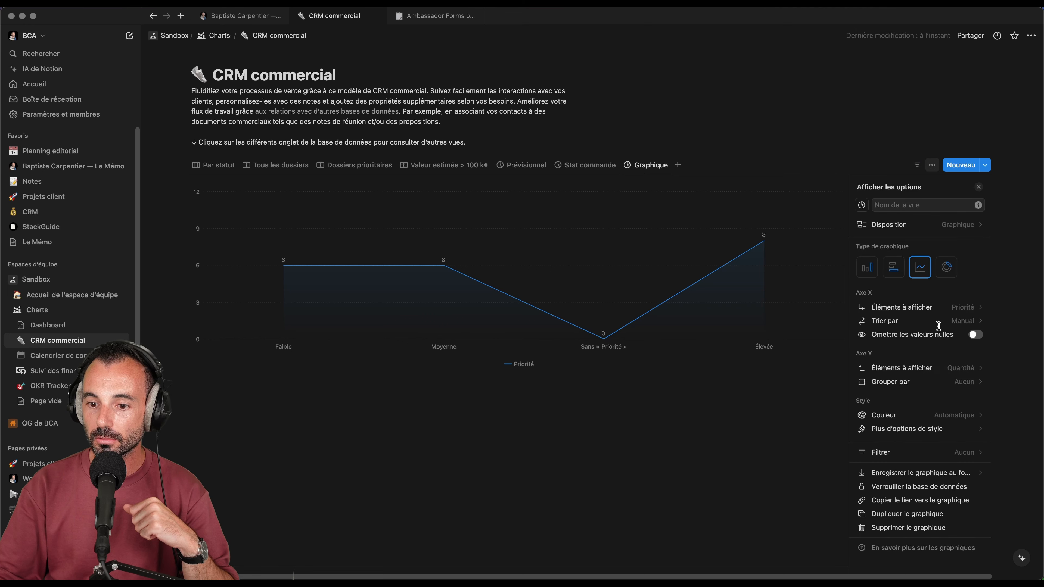
left_click(978, 428)
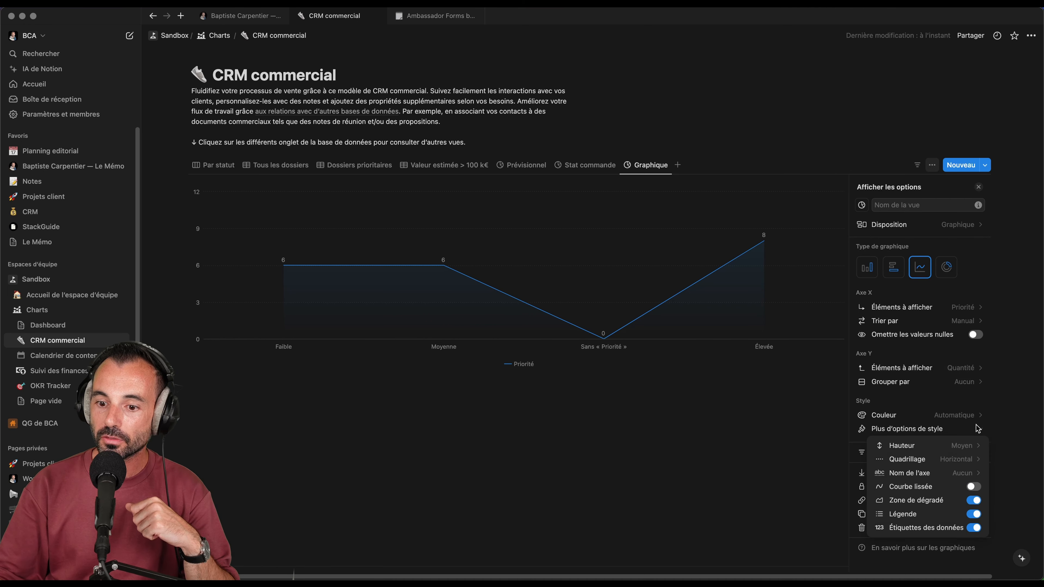
left_click(973, 486)
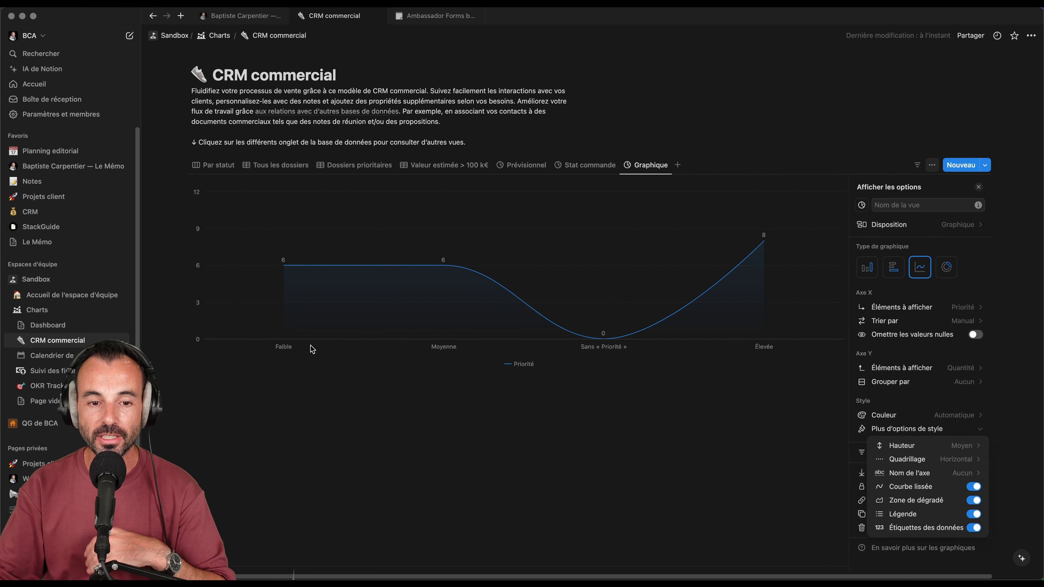
left_click(499, 364)
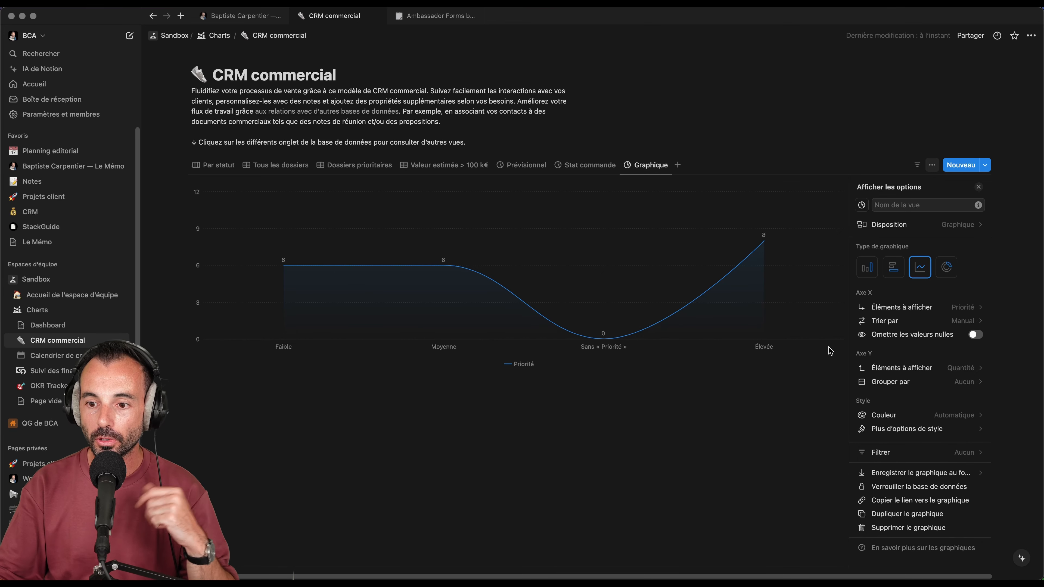
Step: Set the Y axis of the Graphique line chart to display Valeur estimée, and close the view options
left_click(962, 367)
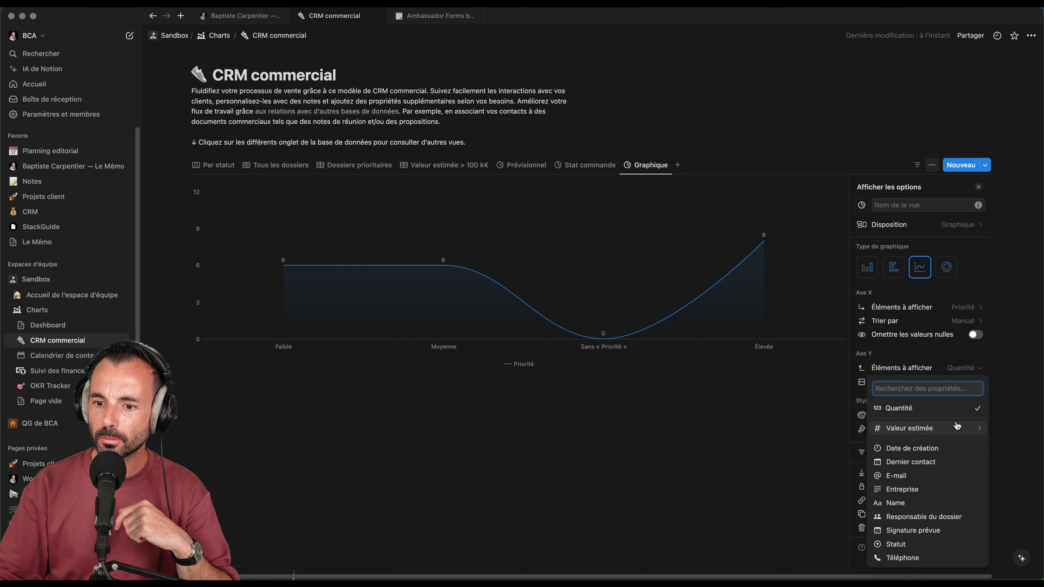
mouse_move(957, 426)
left_click(802, 395)
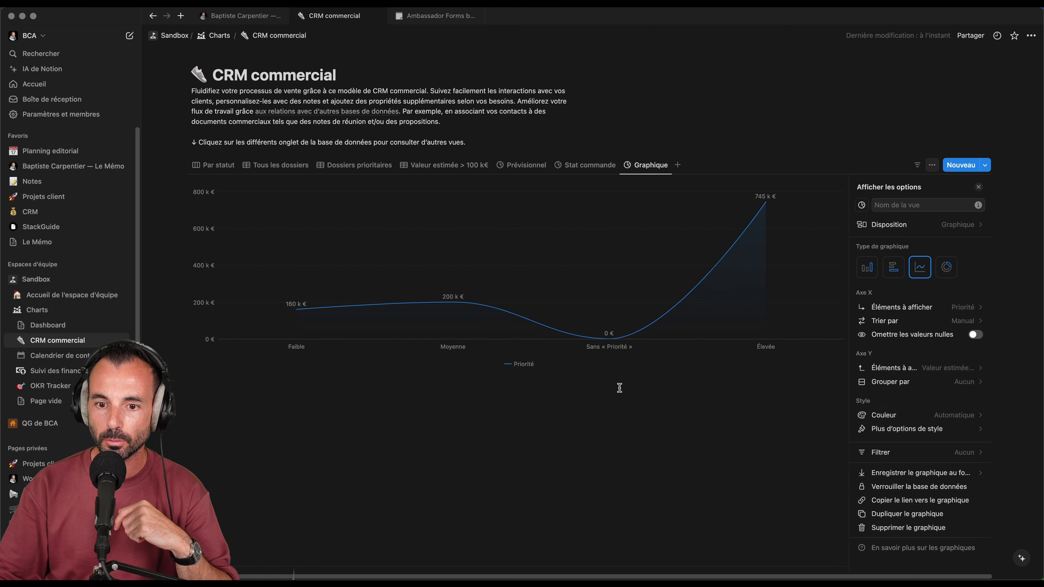
left_click(619, 388)
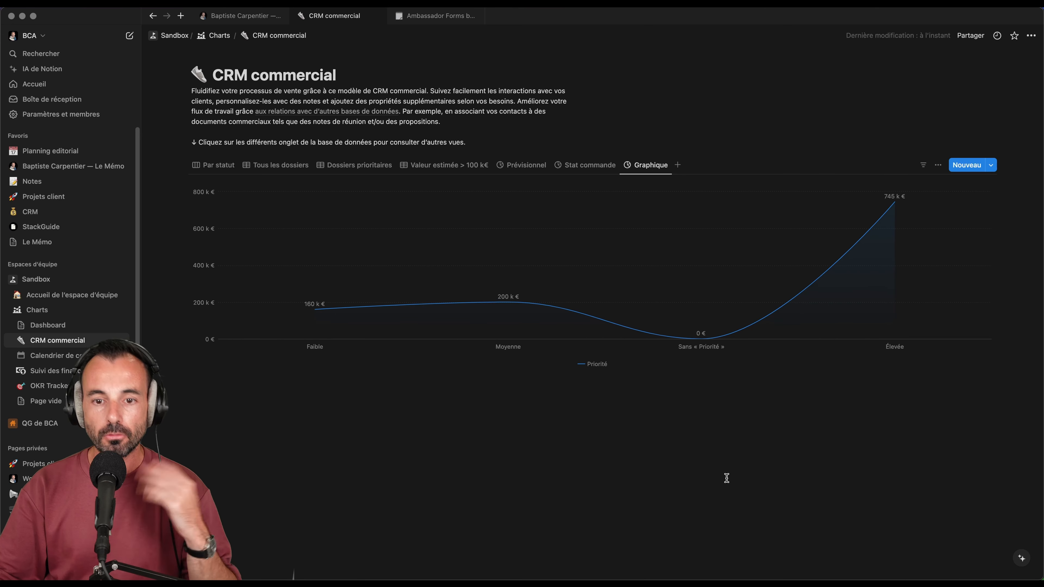
Step: Return to the Dashboard page and bring the Prévisionnel bar chart with its legend into view
left_click(47, 325)
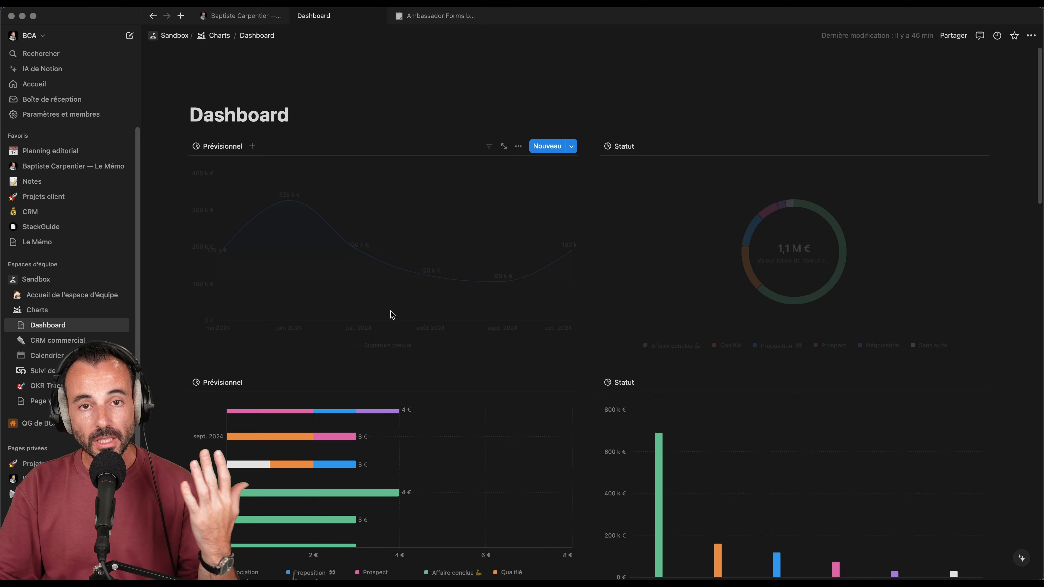
scroll(412, 341, "down", 10)
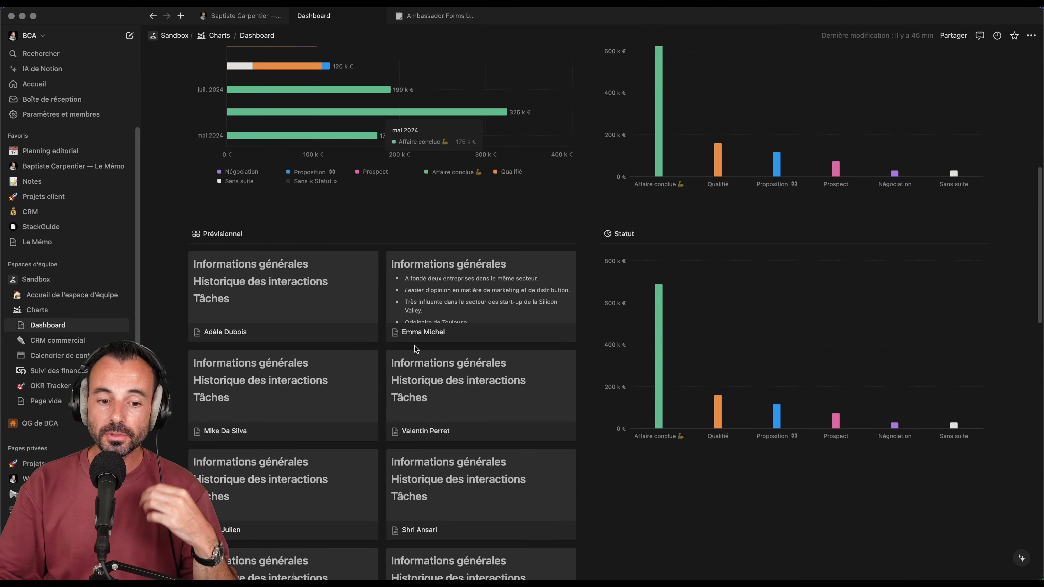
scroll(415, 347, "up", 3)
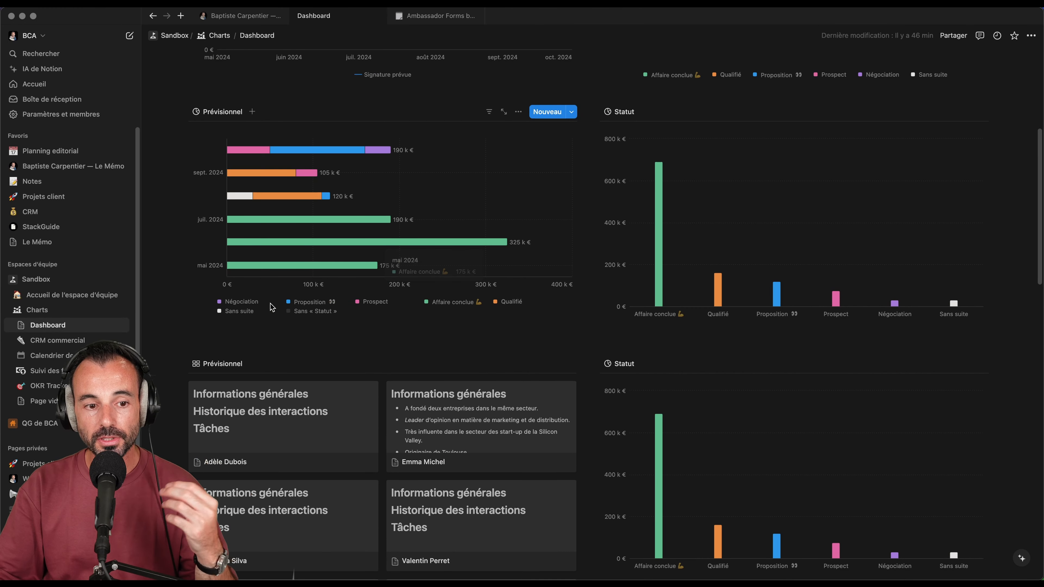
Step: Hide the Prospect, Affaire conclue and Proposition series through the Prévisionnel bar chart's legend, and restore all three
left_click(374, 302)
left_click(450, 304)
left_click(451, 304)
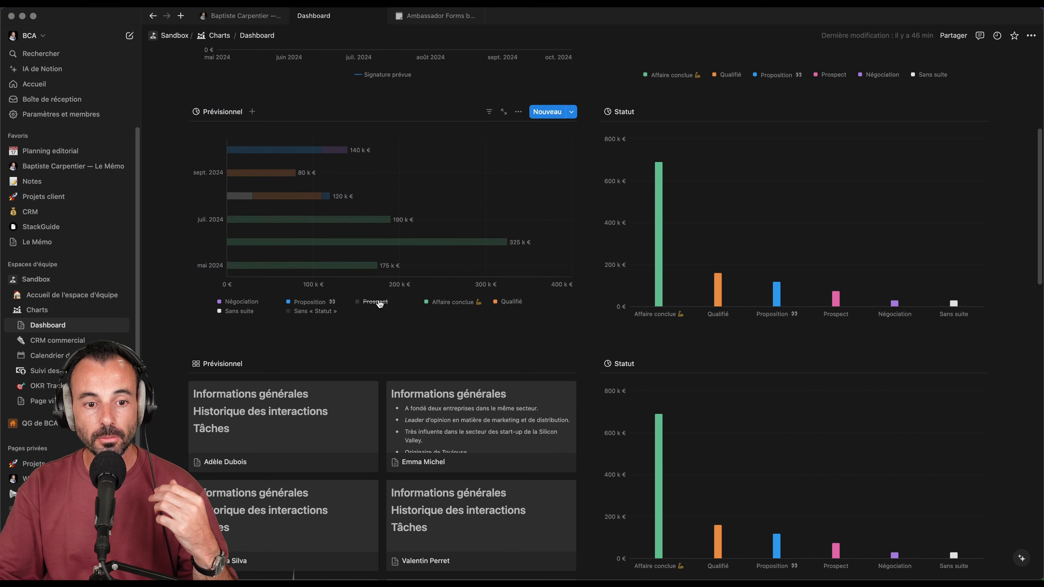
left_click(451, 303)
left_click(320, 304)
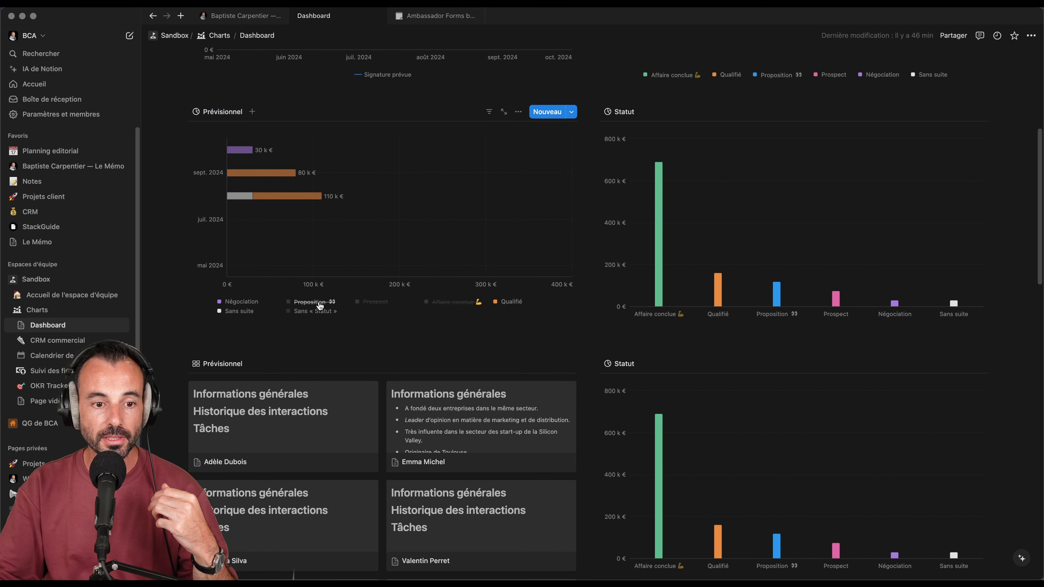
left_click(365, 302)
left_click(310, 302)
left_click(452, 302)
Step: Try the red, blue and yellow export backgrounds for the Statut donut chart, choose grey, and save it to Téléchargements as Nom.png
scroll(665, 375, "up", 3)
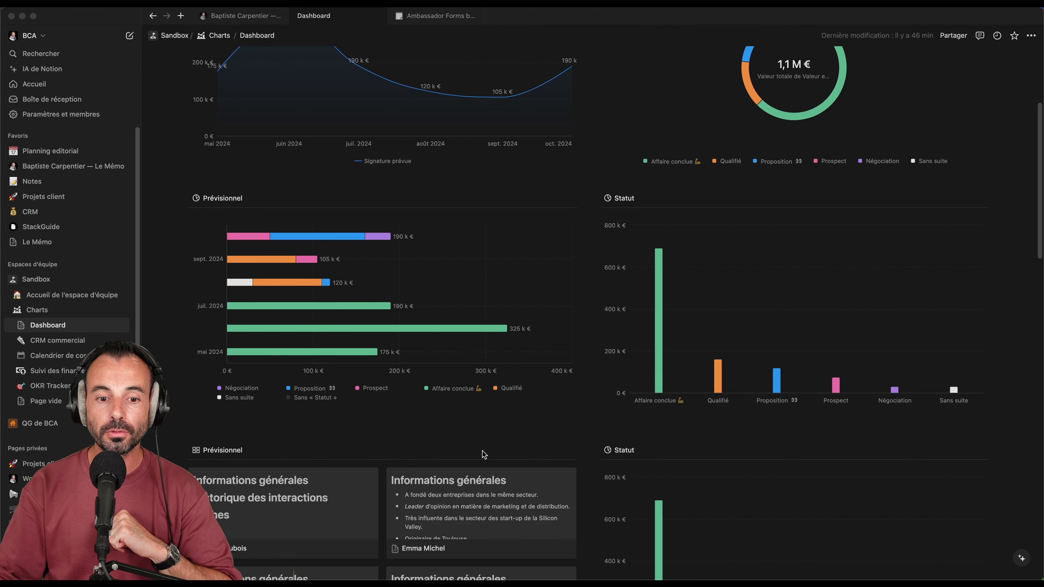
scroll(482, 450, "up", 5)
scroll(474, 439, "up", 1)
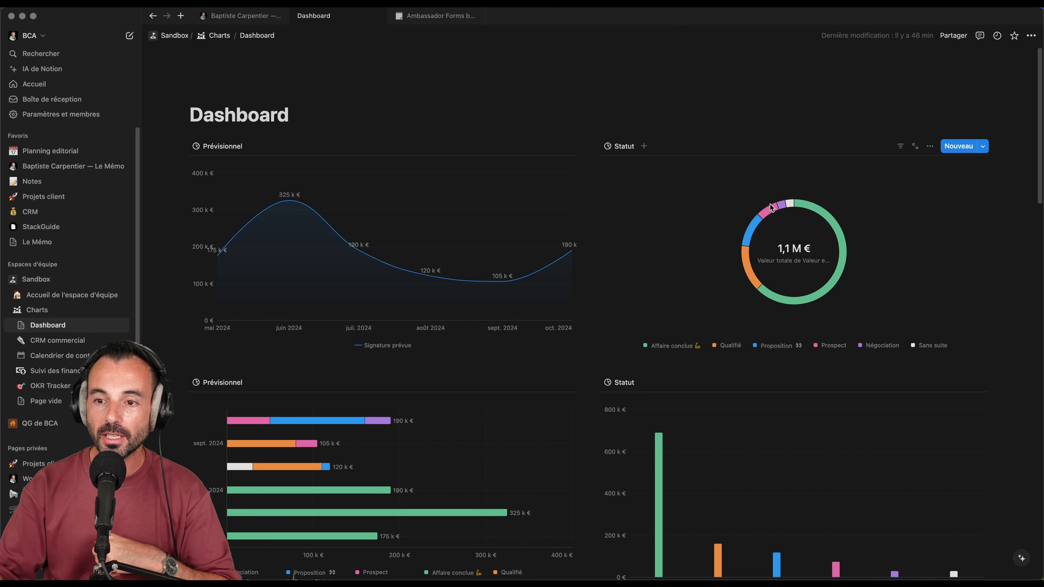
left_click(931, 148)
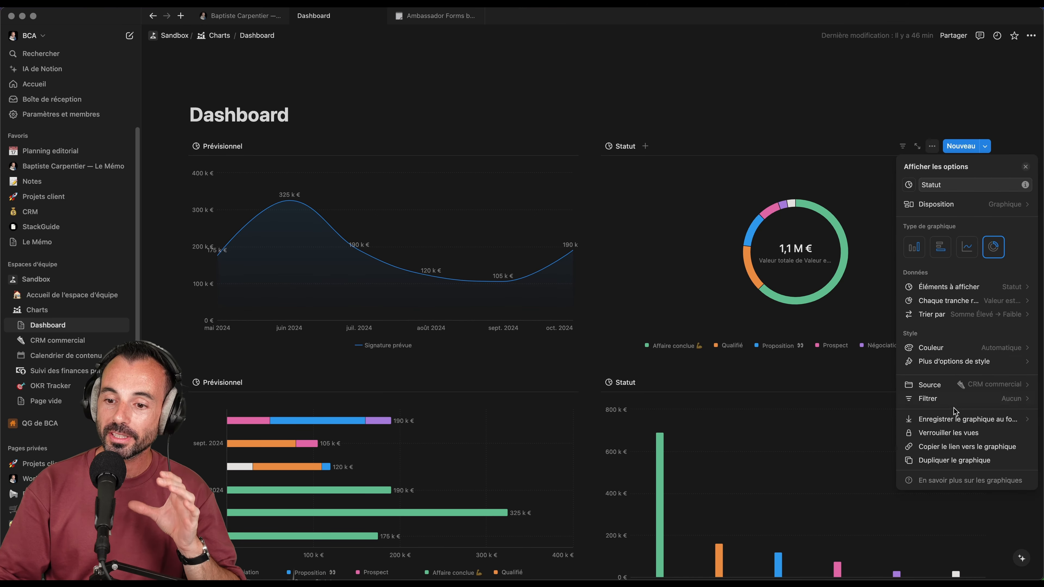
left_click(952, 417)
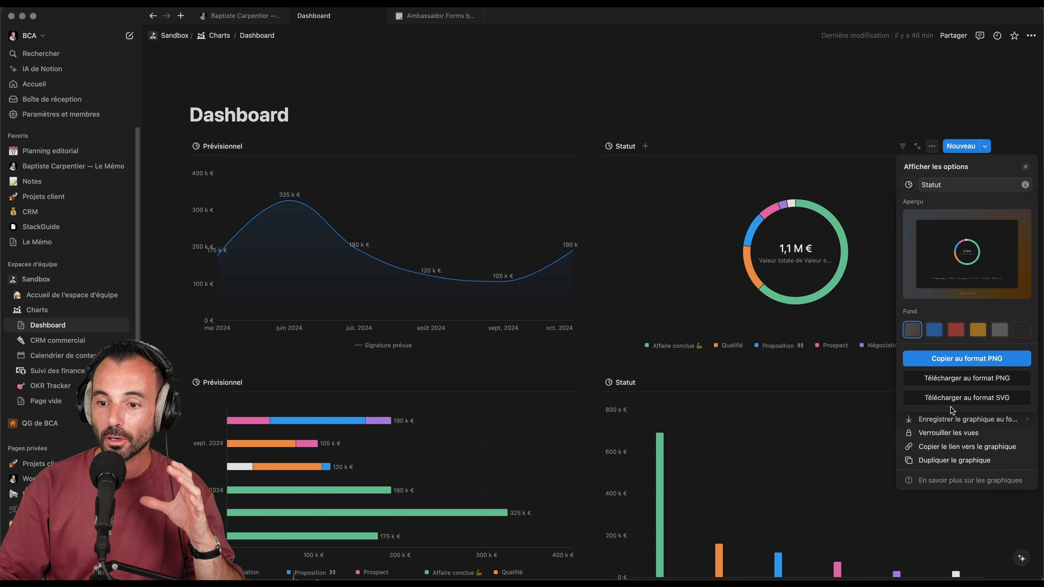
left_click(955, 329)
left_click(934, 329)
left_click(978, 330)
left_click(999, 330)
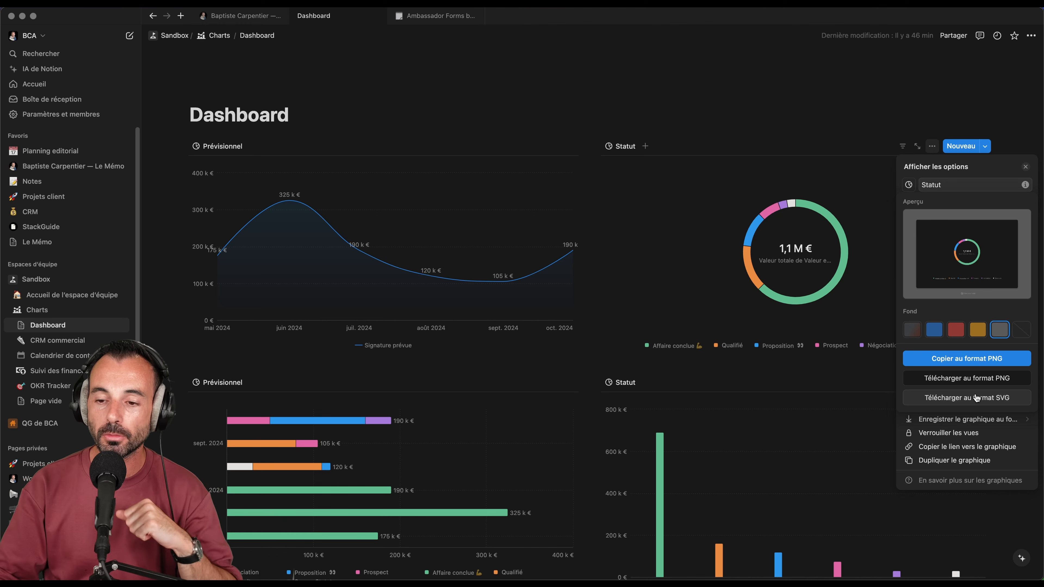
left_click(971, 377)
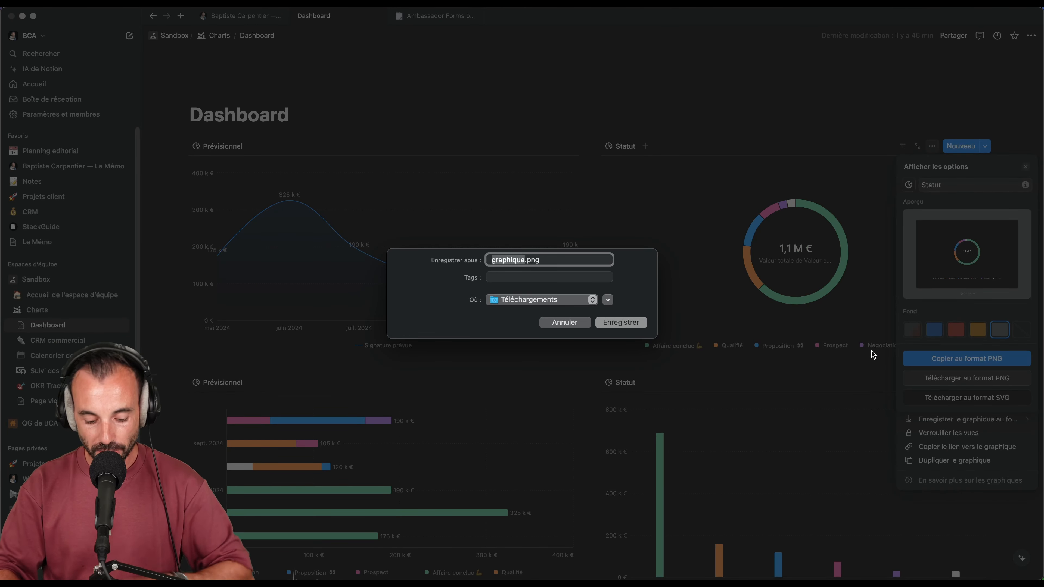
key("Return")
Step: Switch to Finder, preview the exported Nom.png in the downloads folder, and return to the Notion dashboard
mouse_move(269, 572)
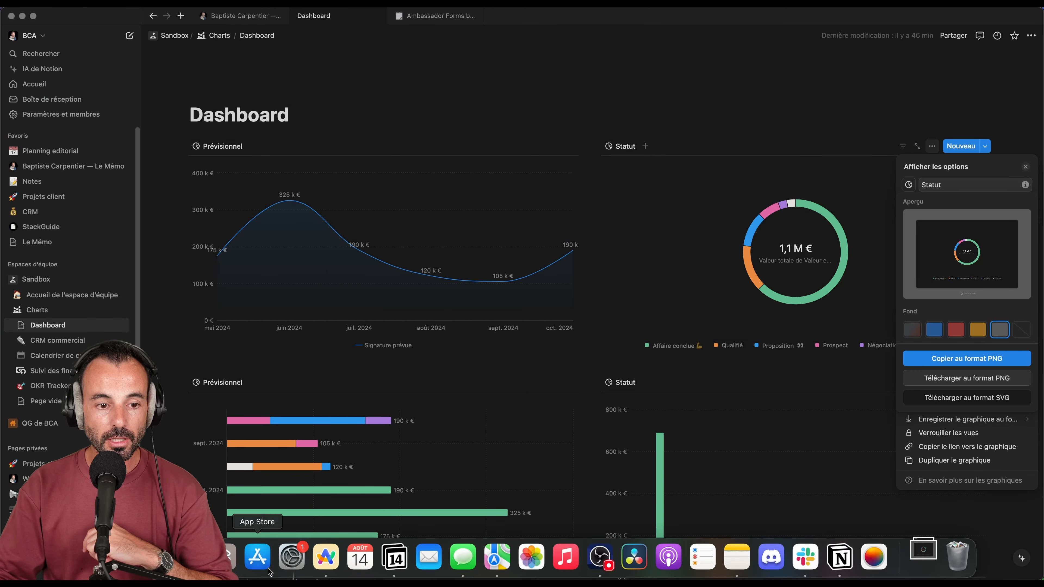
left_click(86, 557)
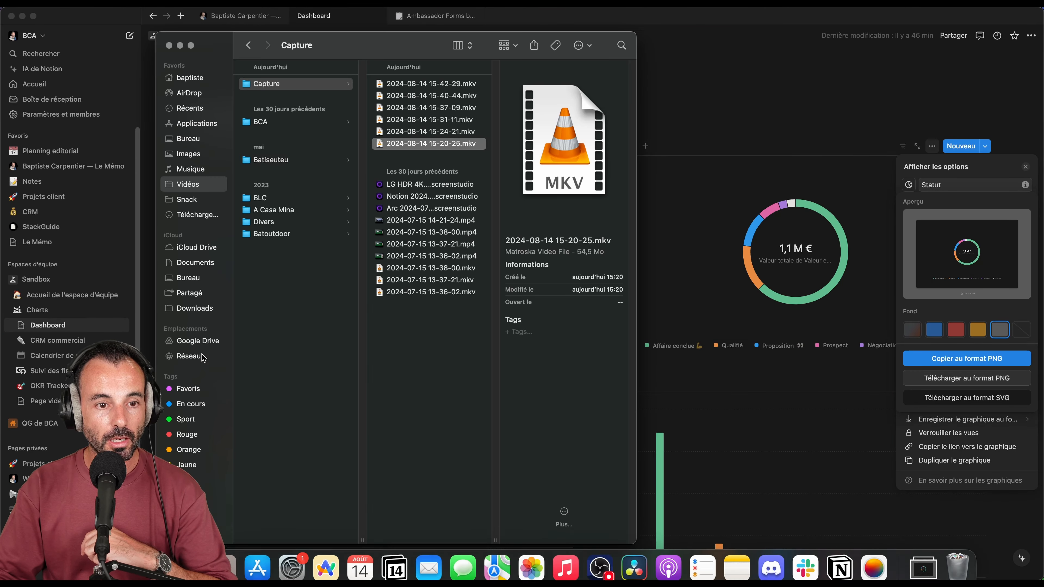
left_click(204, 213)
left_click(276, 82)
key("space")
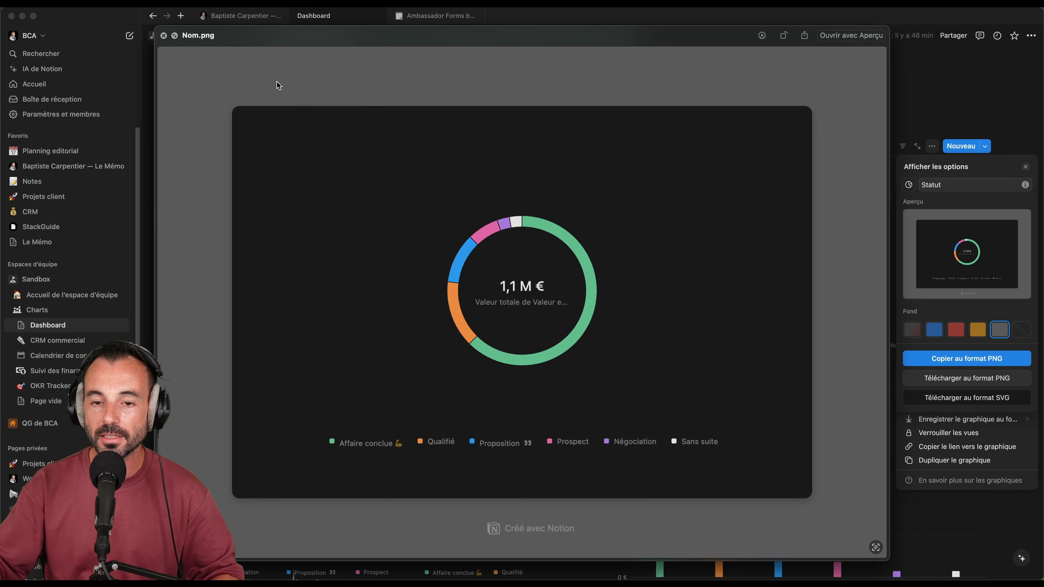
key("space")
left_click(688, 104)
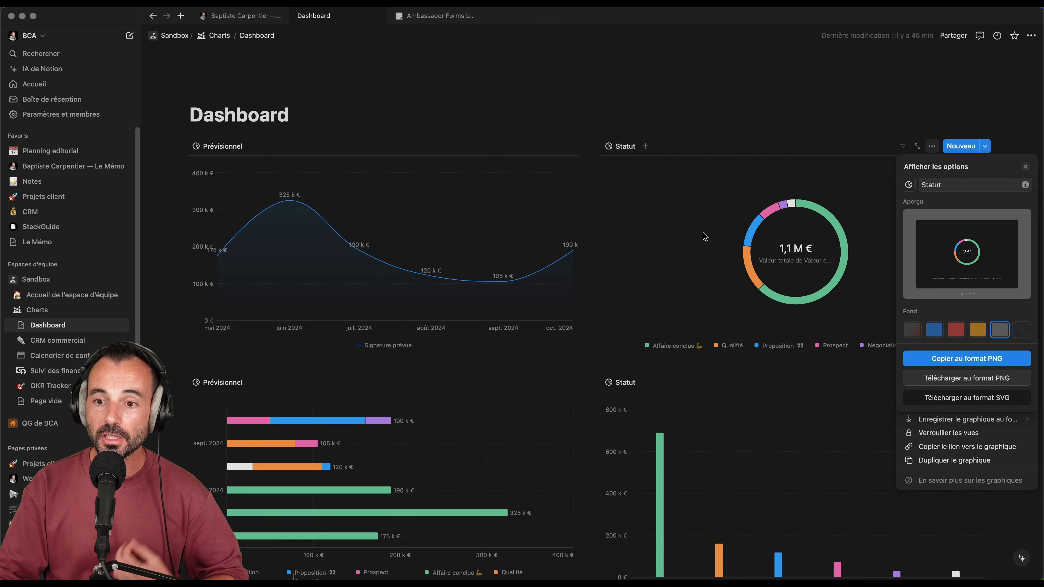